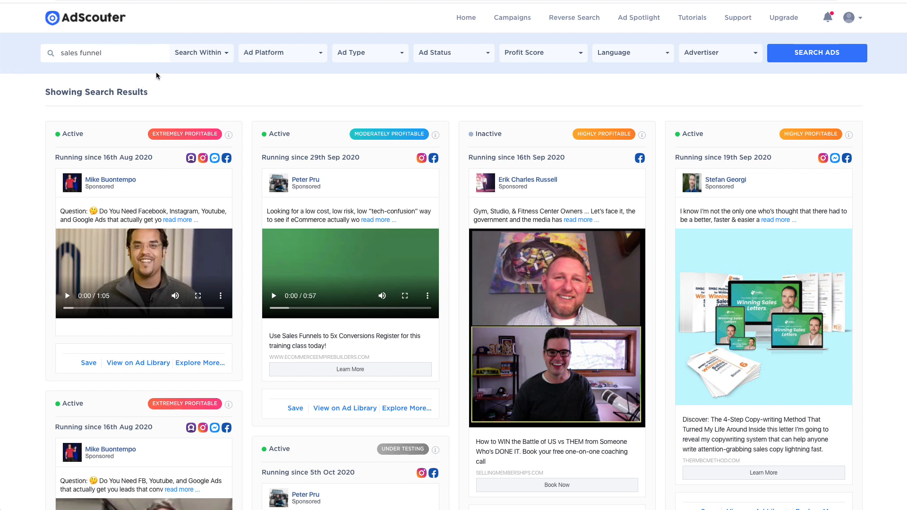
- Review the Search Within, Ad Platform and Ad Type filter options
left_click(193, 56)
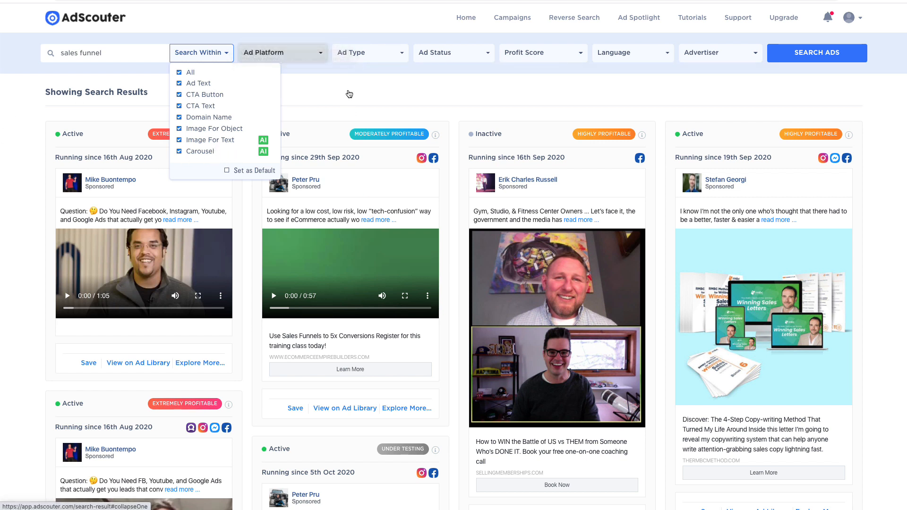
left_click(323, 52)
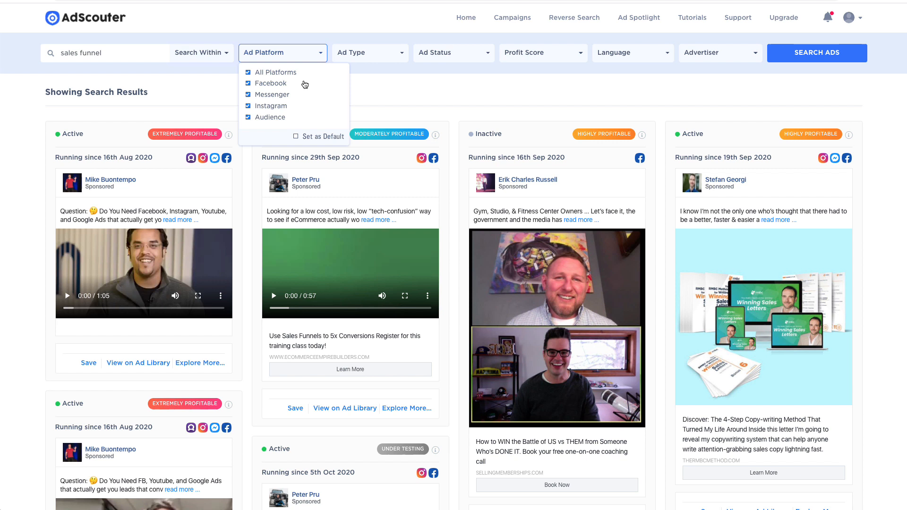
left_click(357, 61)
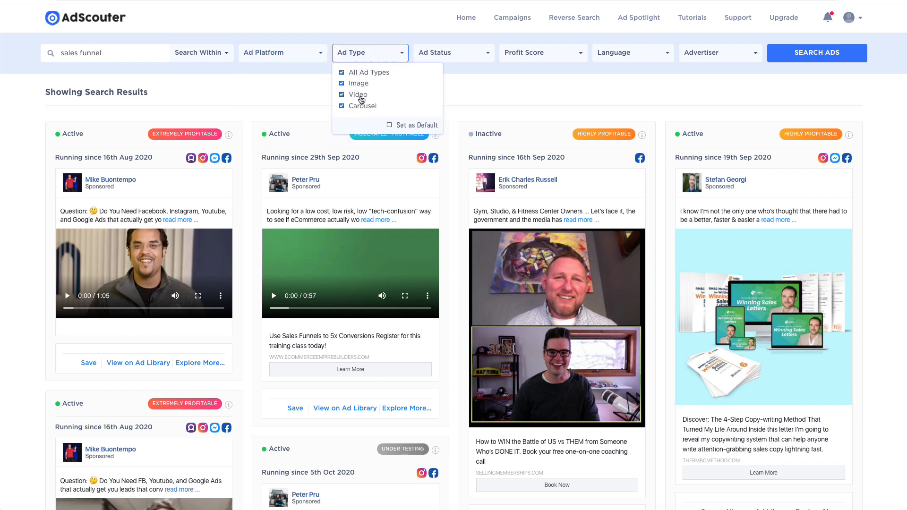
- Exclude inactive ads and keep only Extremely and Highly Profitable profit scores
left_click(442, 53)
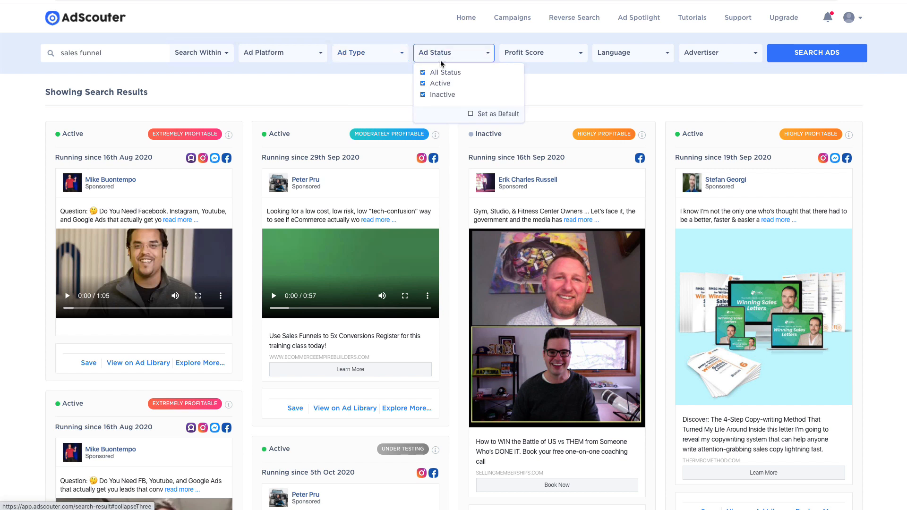
left_click(424, 94)
left_click(540, 52)
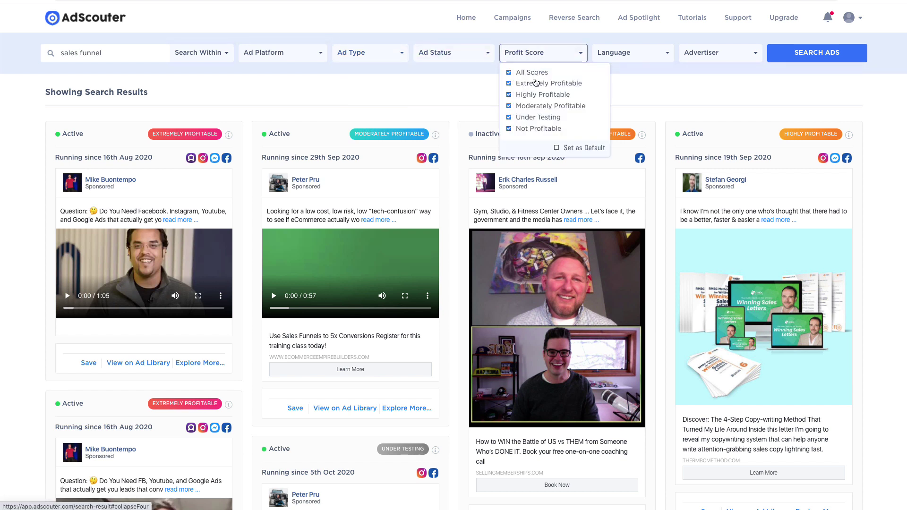
left_click(509, 106)
left_click(508, 128)
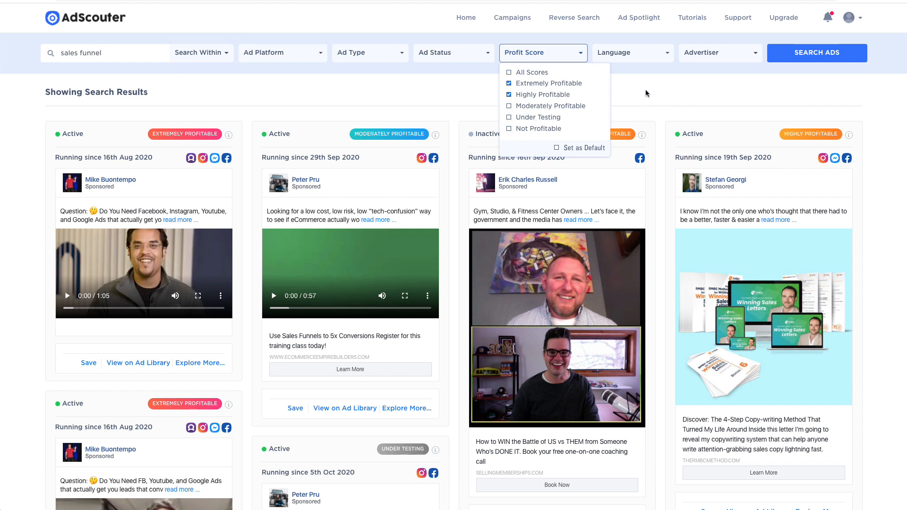
- Close the profit score filter options
left_click(582, 56)
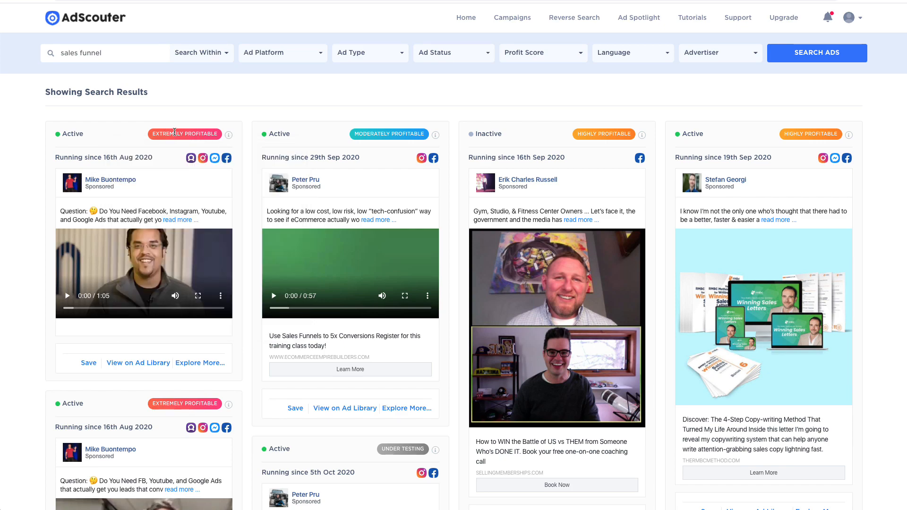
scroll(168, 130, "down", 2)
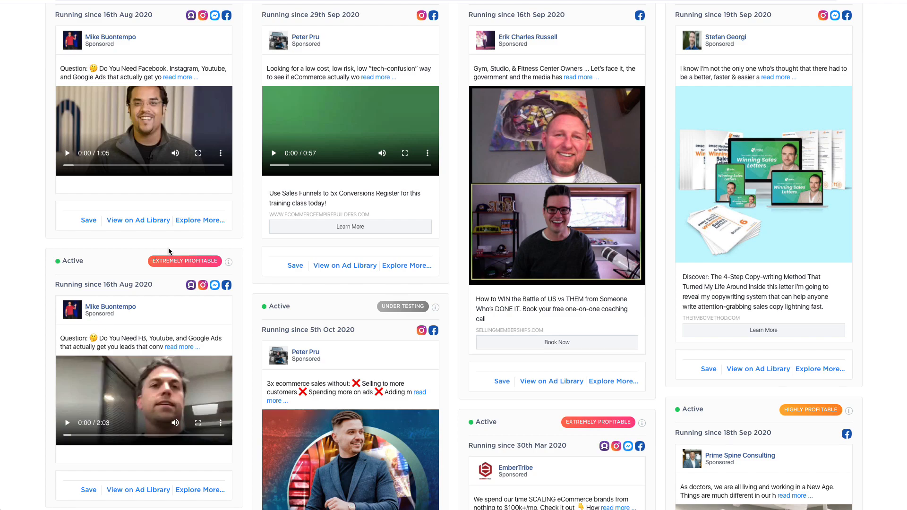
scroll(198, 269, "down", 3)
scroll(454, 292, "up", 5)
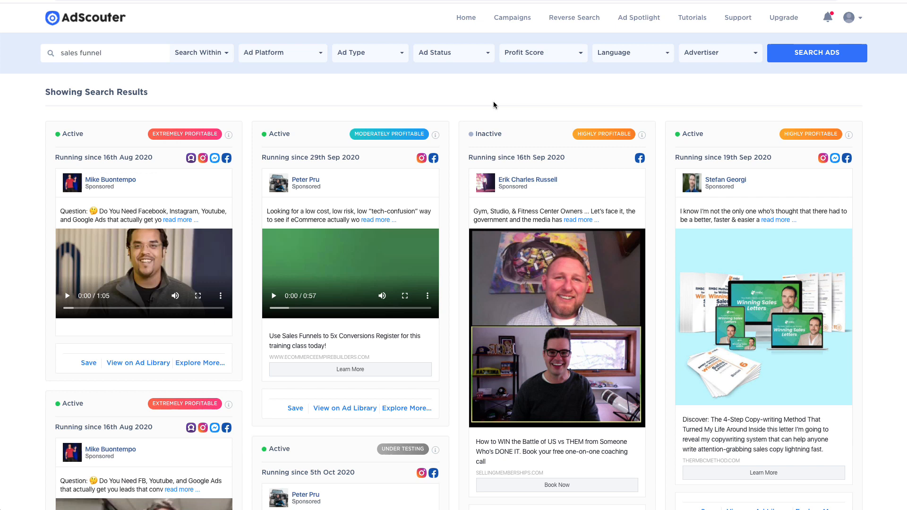
- Limit the language filter to English only
left_click(624, 52)
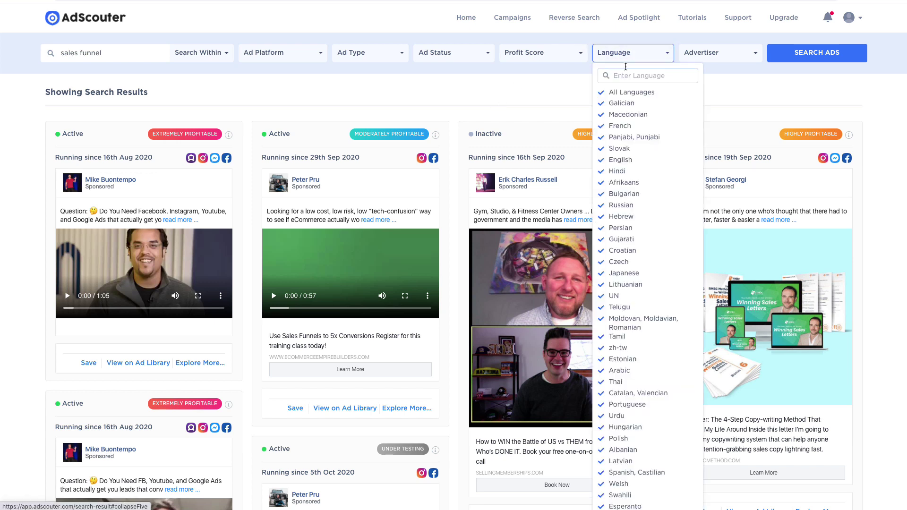
left_click(601, 92)
left_click(604, 162)
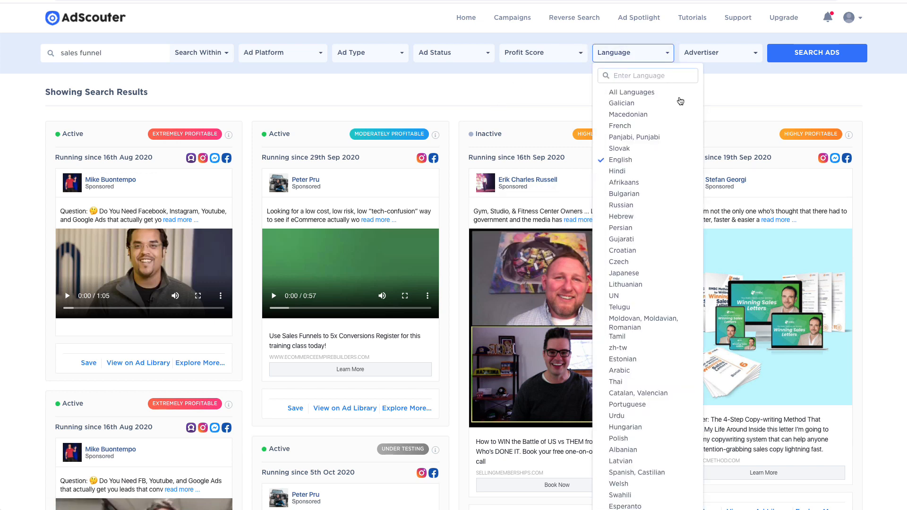
left_click(653, 52)
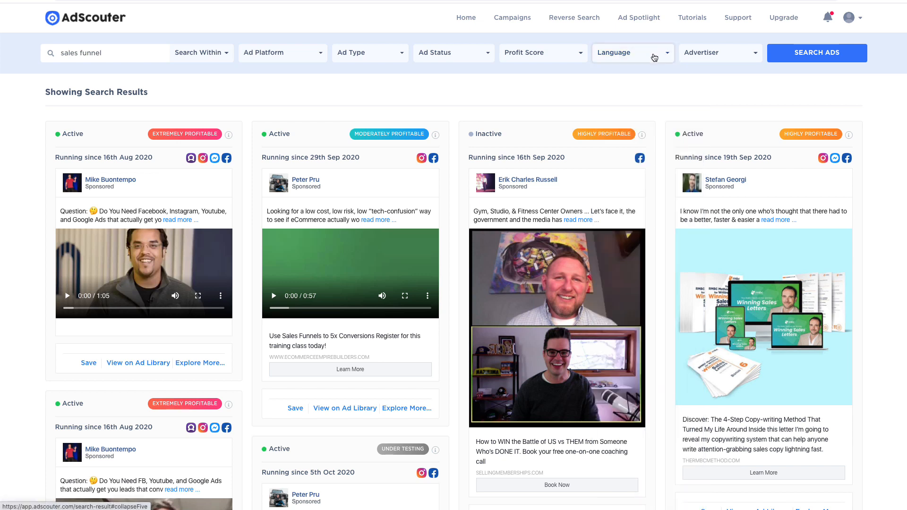
- Check the Advertiser filter and rerun the sales funnel search with the new filters
left_click(717, 54)
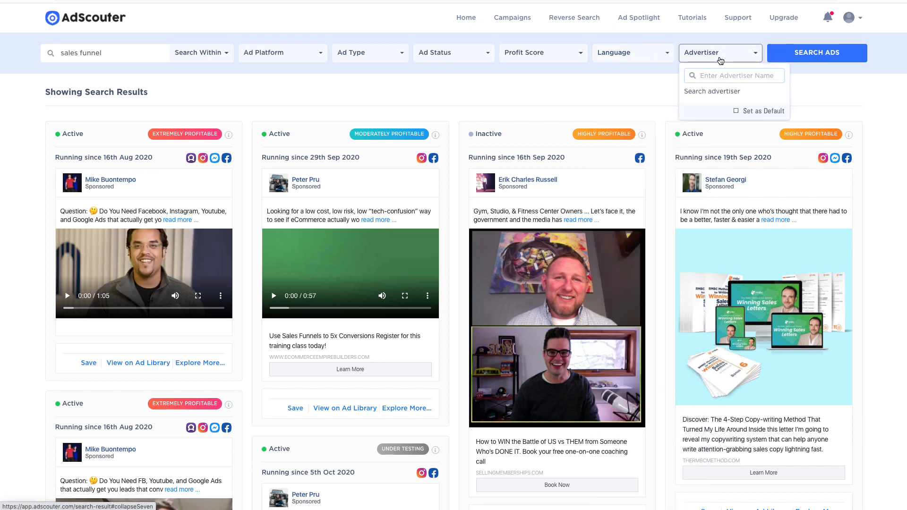
left_click(815, 53)
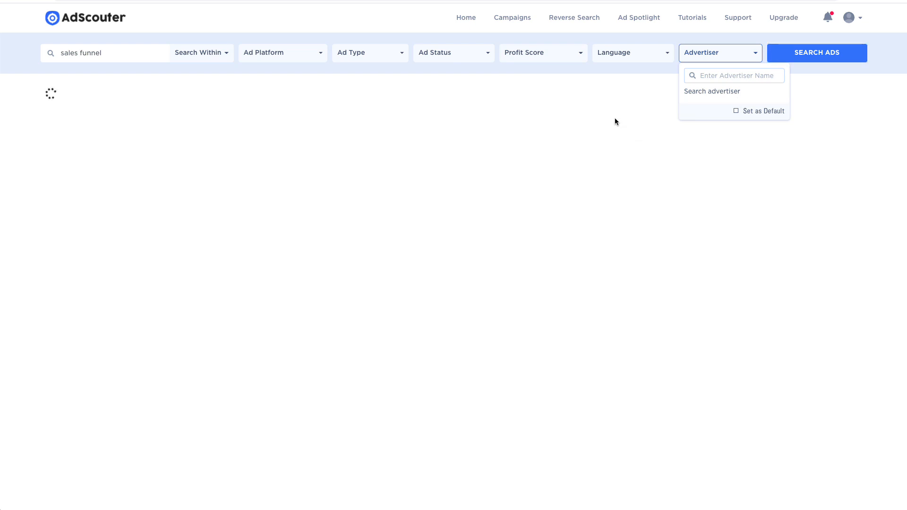
left_click(743, 54)
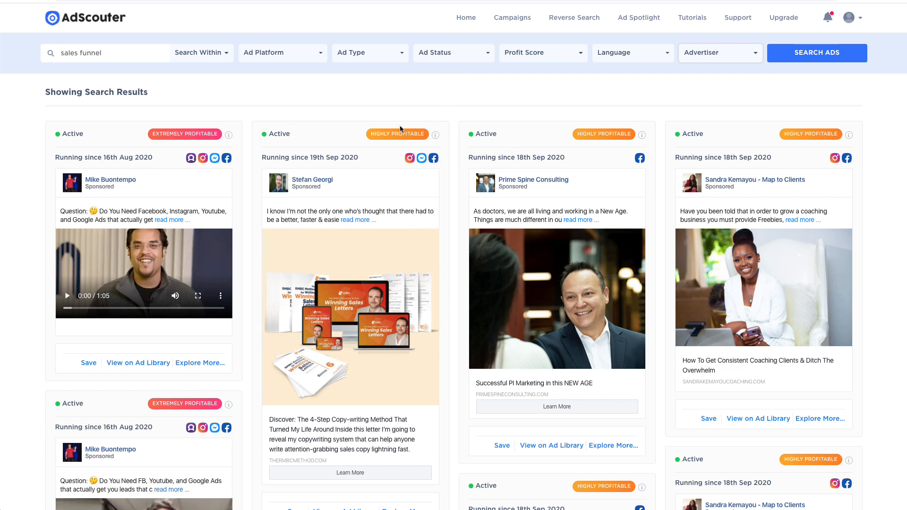
scroll(450, 138, "down", 4)
scroll(457, 135, "down", 4)
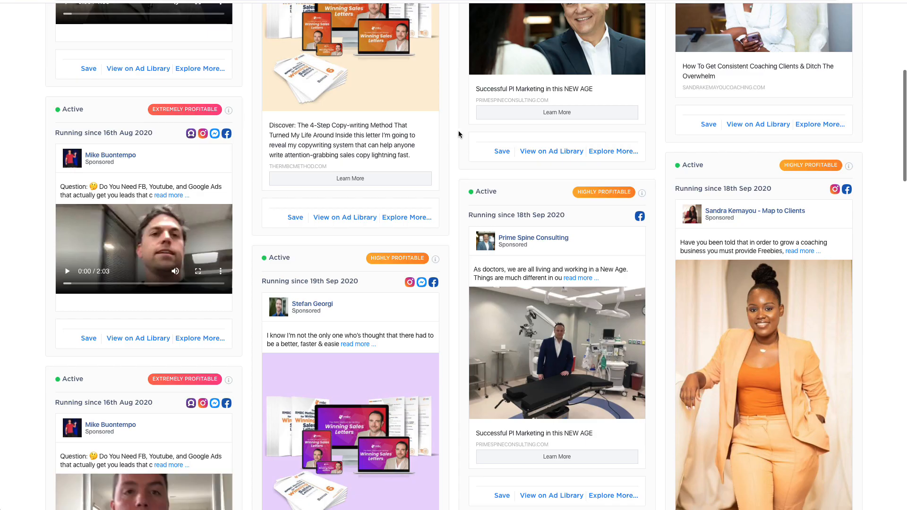
scroll(460, 134, "down", 3)
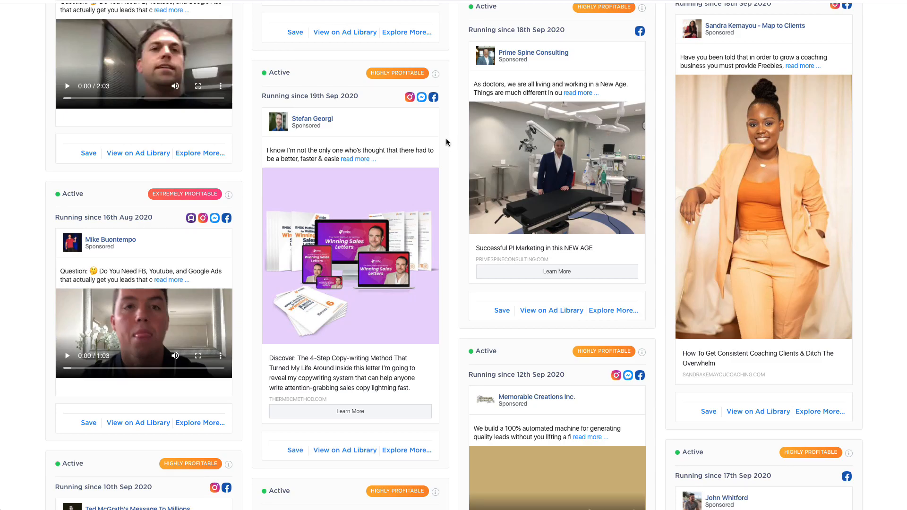
scroll(447, 142, "down", 5)
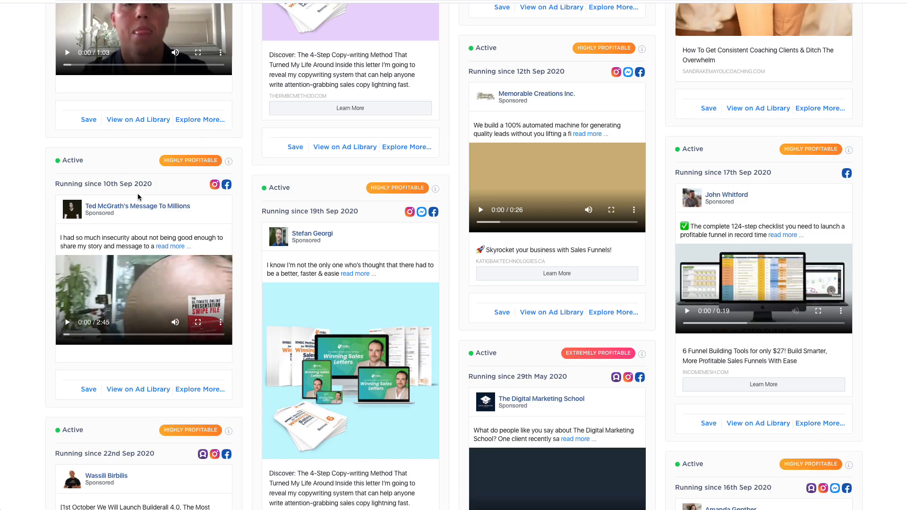
scroll(15, 146, "down", 3)
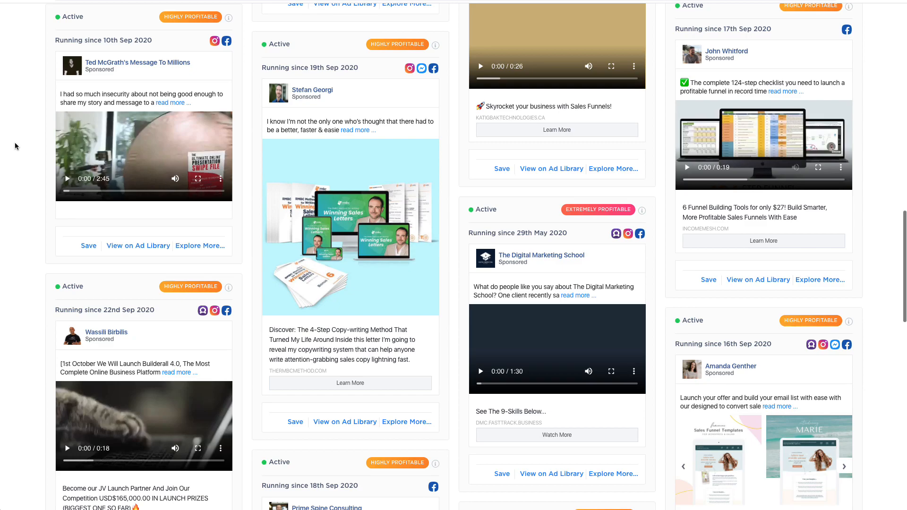
scroll(27, 157, "up", 3)
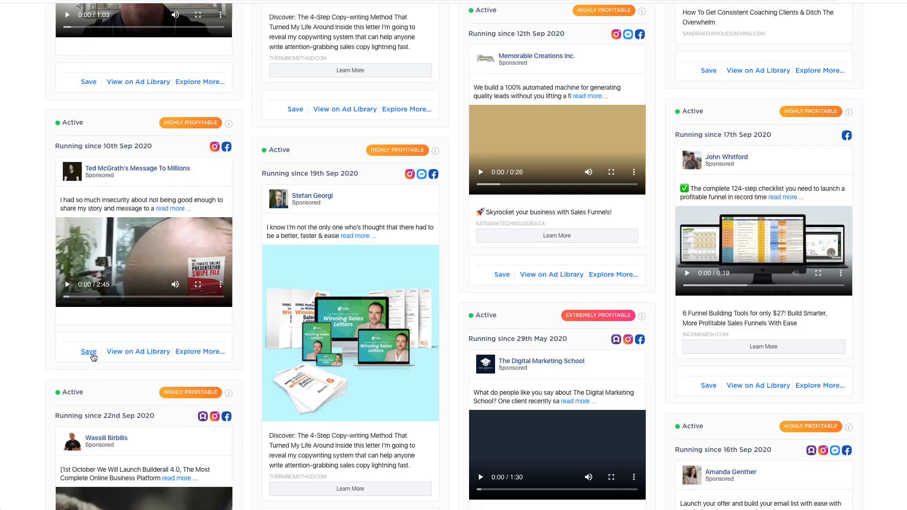
- Save the insecurity ad into a new campaign named Sales Funnel
left_click(89, 352)
left_click(431, 203)
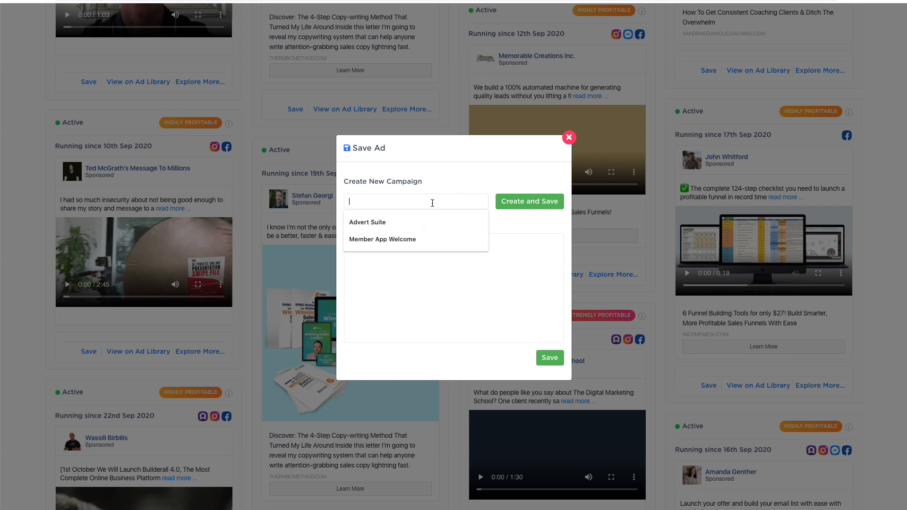
type("Sales Funnel")
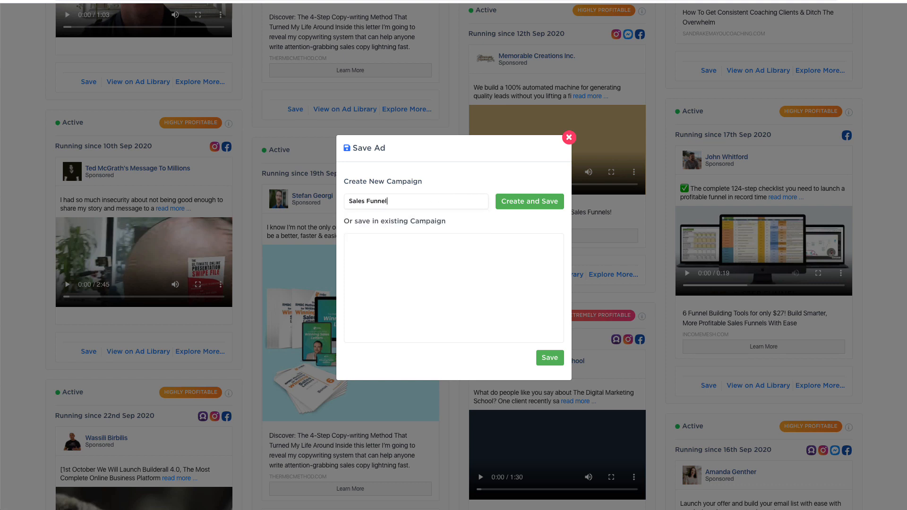
left_click(529, 201)
left_click(454, 308)
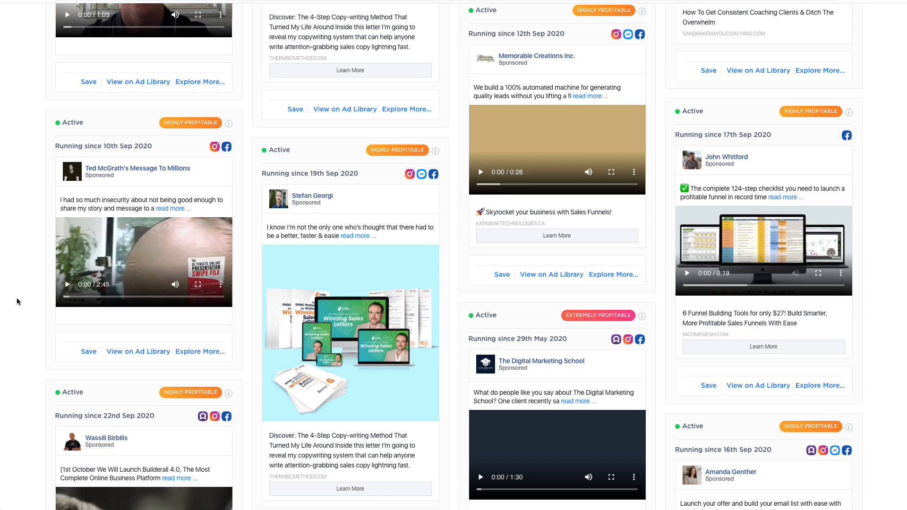
- View the insecurity ad's details and highlight the advertiser's 107 total ads
left_click(194, 351)
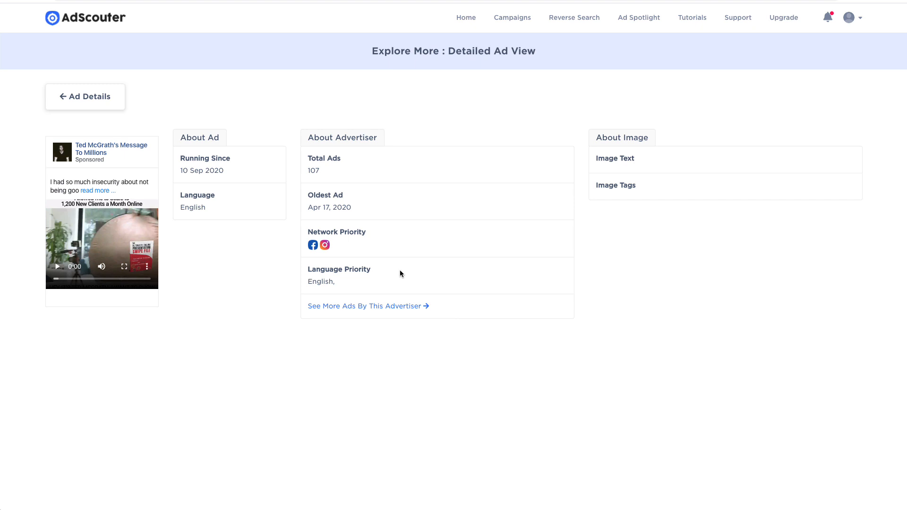
double_click(310, 168)
left_click(182, 319)
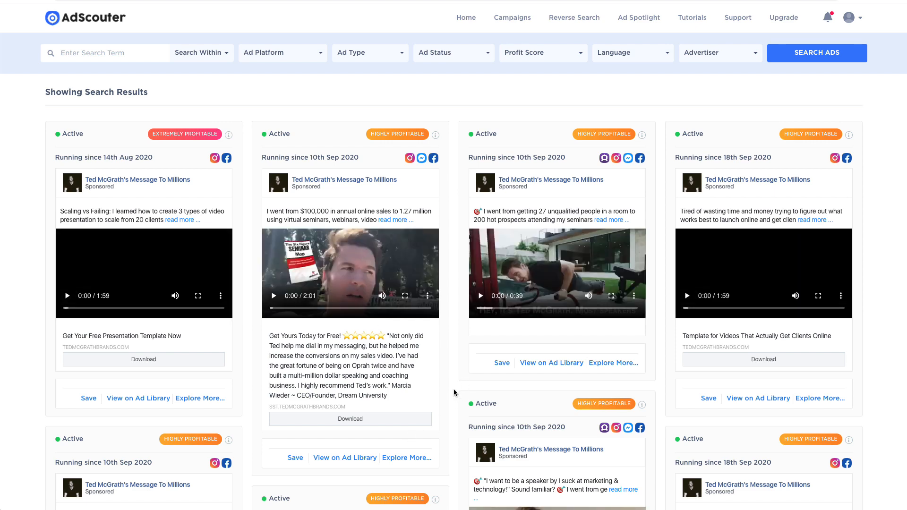
scroll(461, 372, "down", 5)
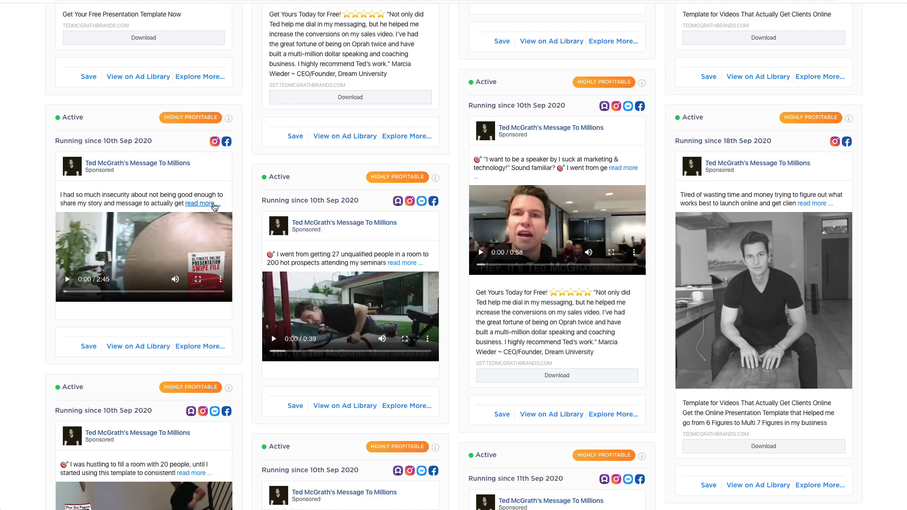
- Expand the insecurity ad's full text, then return to the sales funnel search results
left_click(216, 203)
scroll(212, 212, "down", 3)
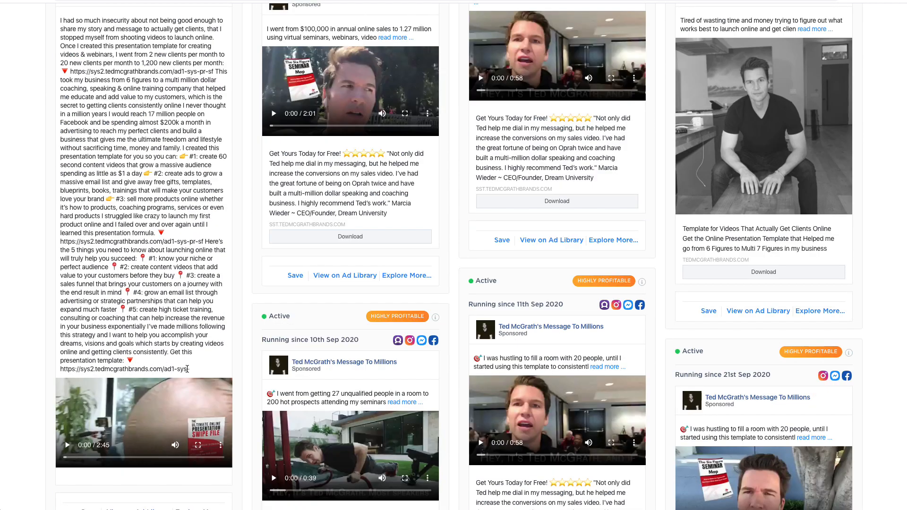
scroll(188, 365, "down", 3)
scroll(192, 369, "down", 3)
scroll(190, 376, "down", 3)
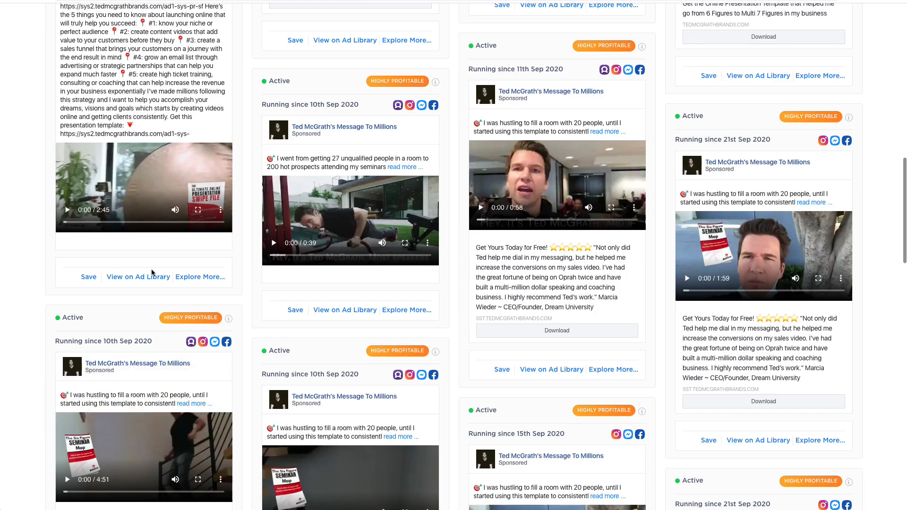
scroll(189, 354, "up", 5)
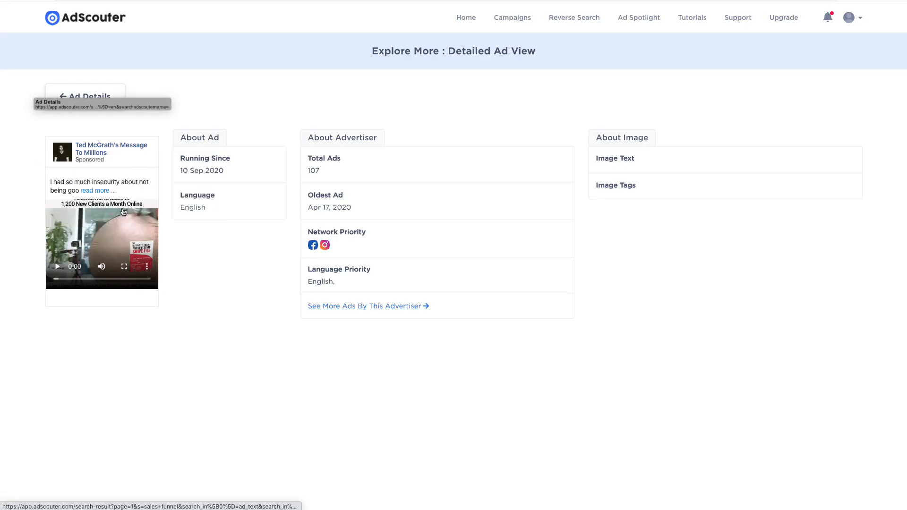
left_click(85, 100)
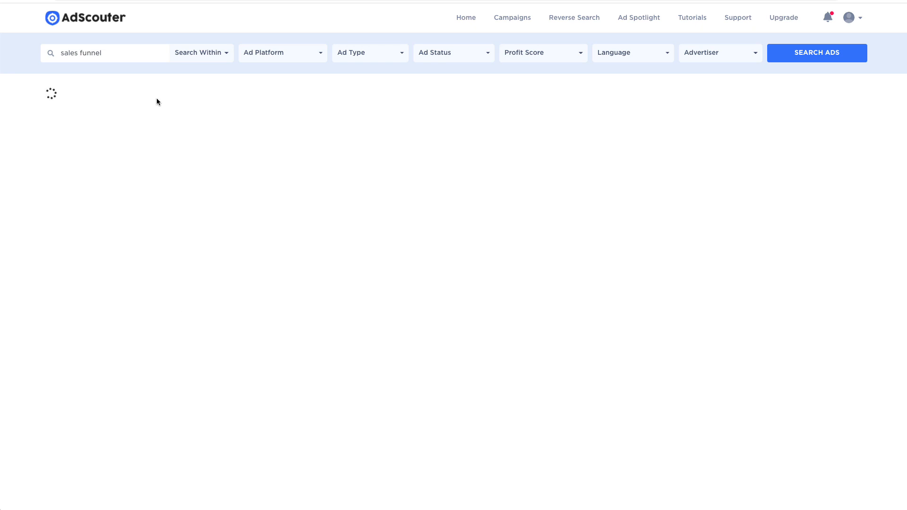
- Clear the sales funnel search term and search the advertiser filter for doodly
double_click(114, 52)
key("BackSpace")
left_click(708, 53)
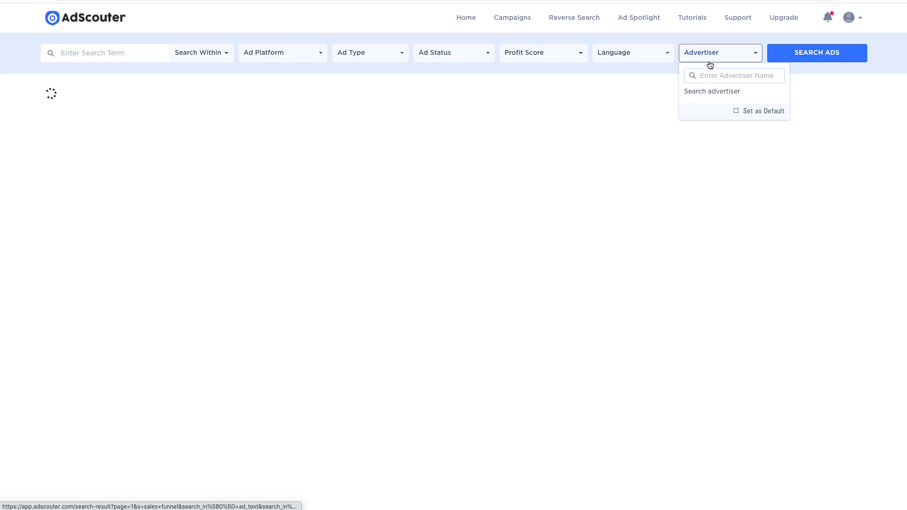
type("doodly")
left_click(723, 95)
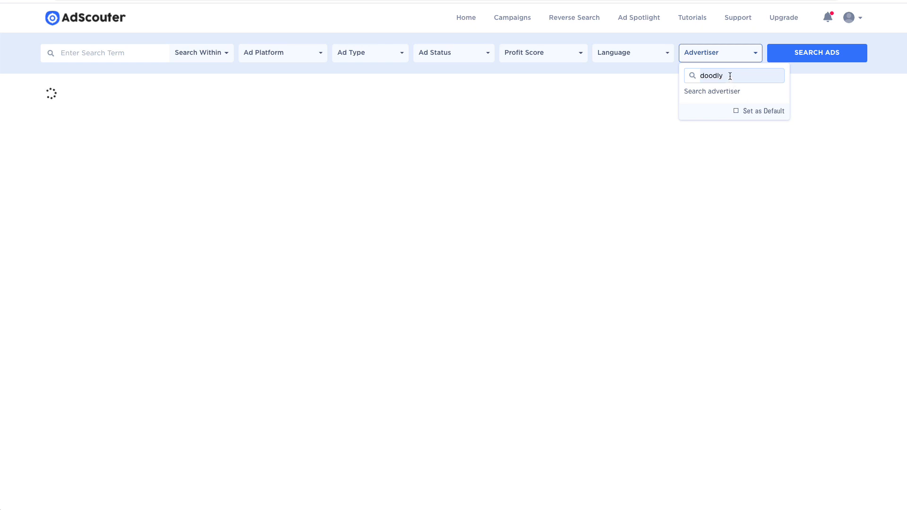
left_click(722, 76)
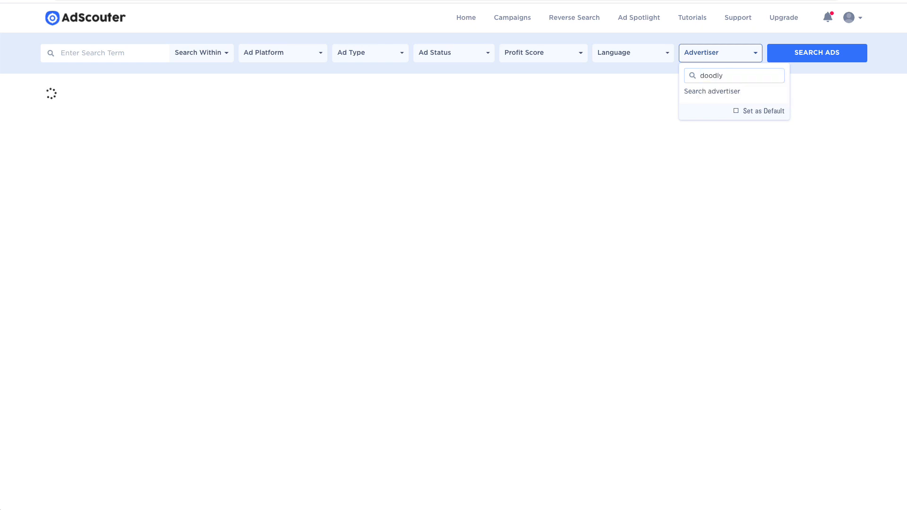
type("\\")
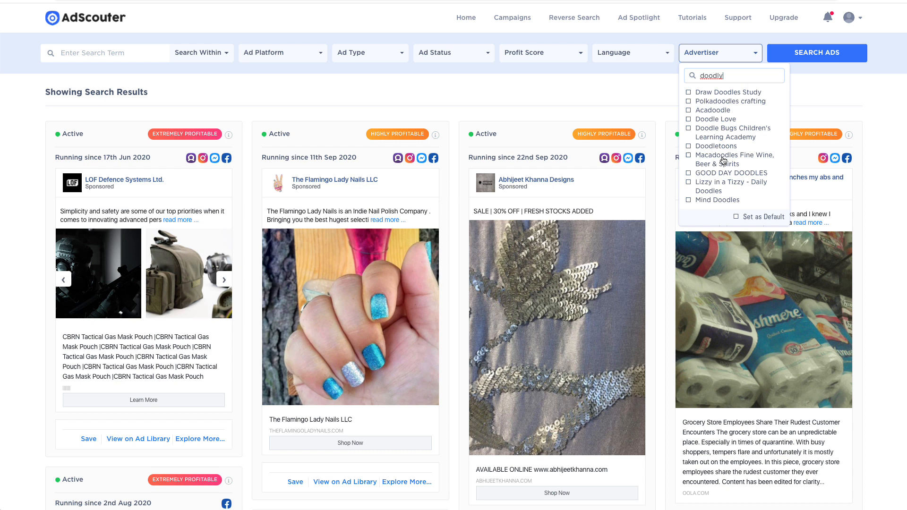
scroll(741, 123, "down", 1)
- Fix the advertiser name so Doodly matches, tick Doodly and run the search
left_click(735, 60)
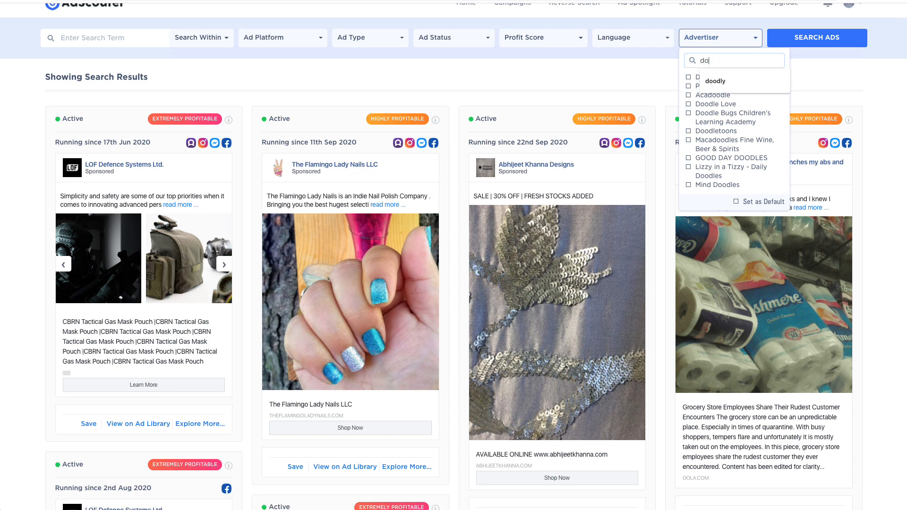
type("od")
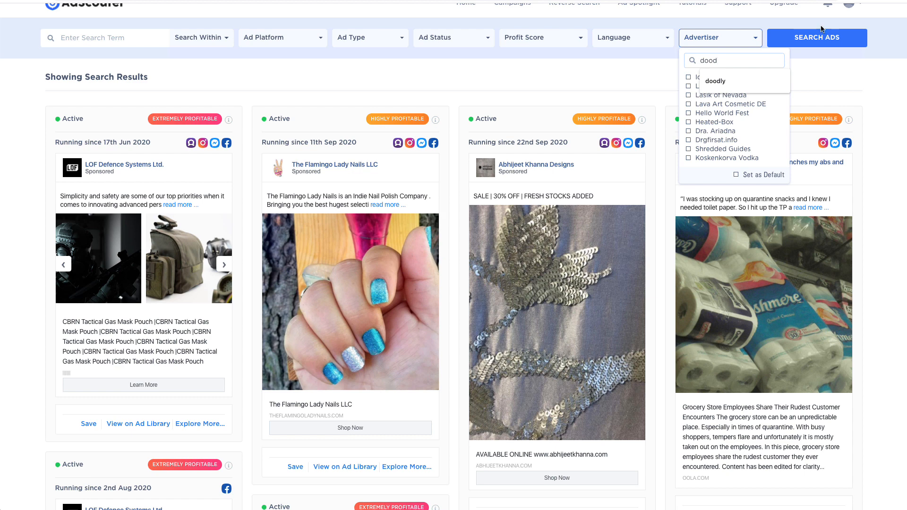
type("ly")
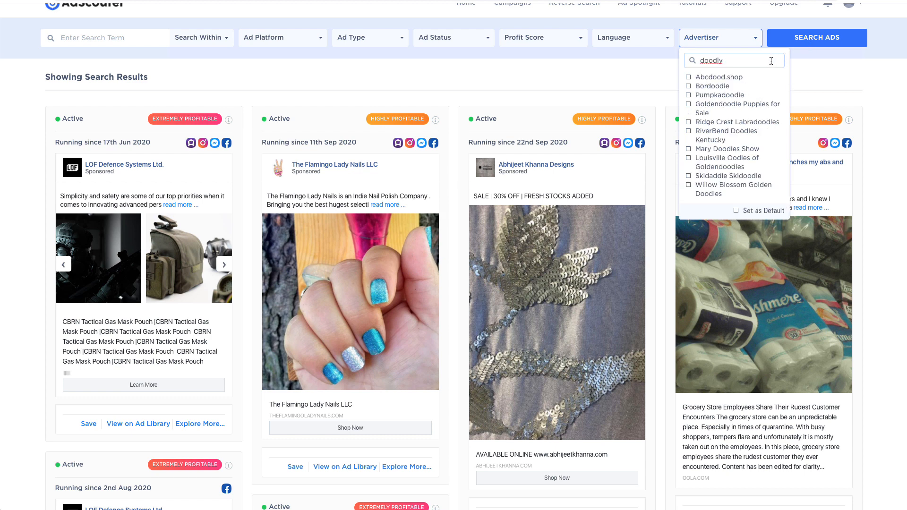
key("BackSpace")
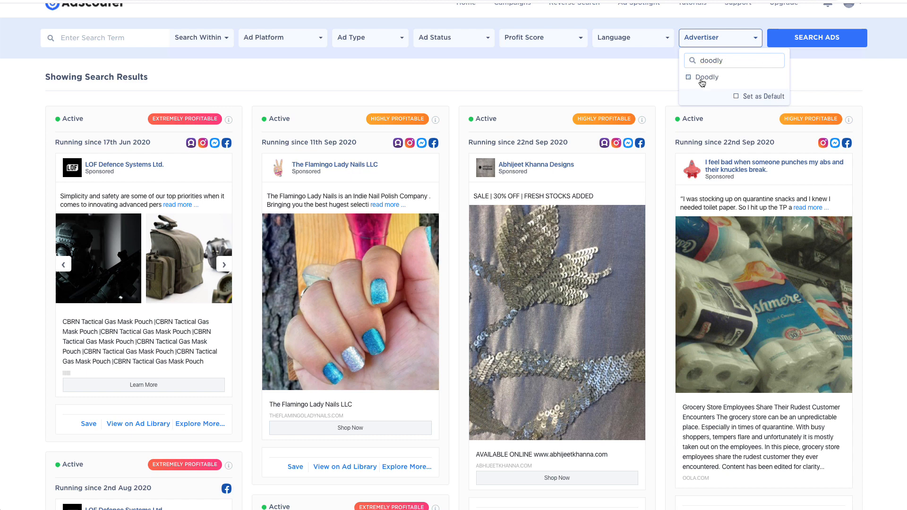
left_click(707, 77)
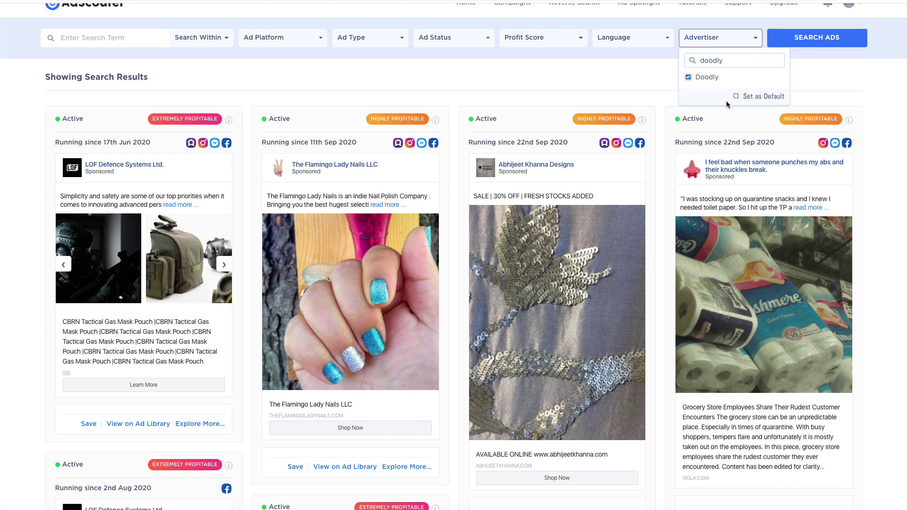
left_click(813, 39)
scroll(386, 275, "down", 3)
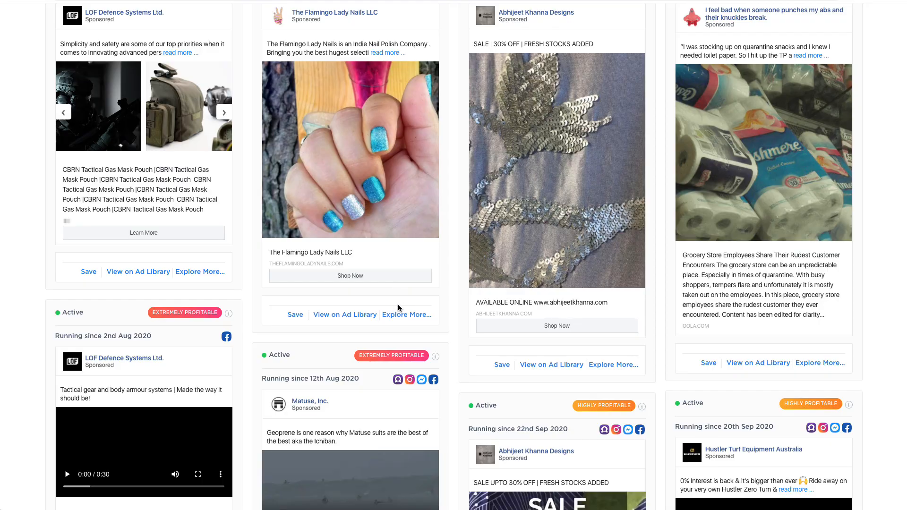
scroll(397, 304, "up", 4)
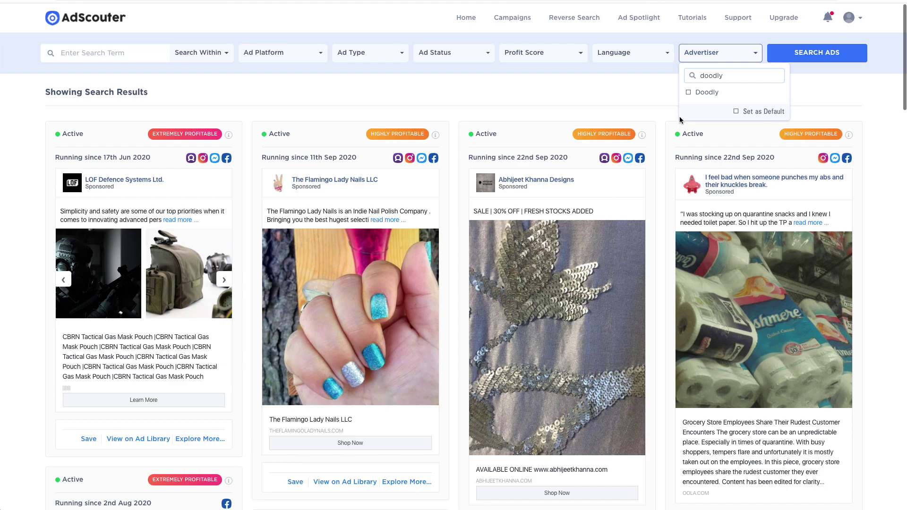
left_click(708, 93)
- Run the search for Doodly's ads and close the advertiser filter list
left_click(821, 52)
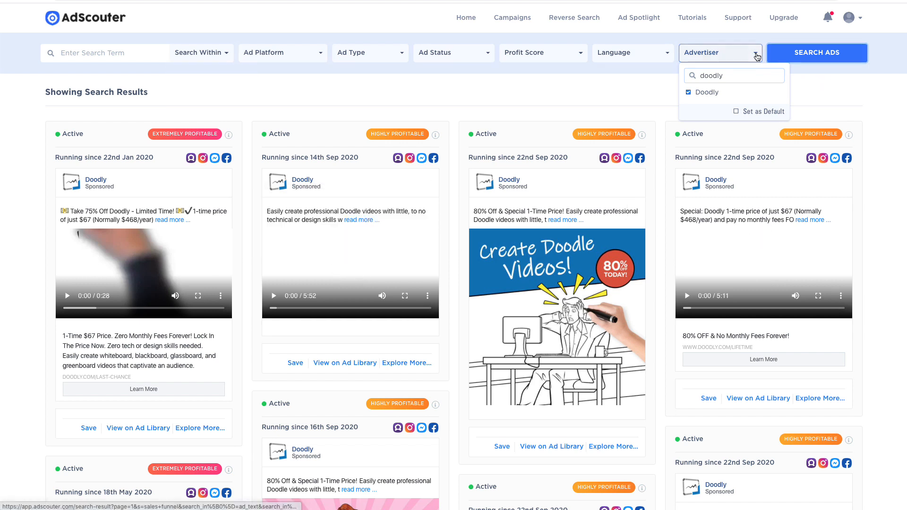
left_click(757, 52)
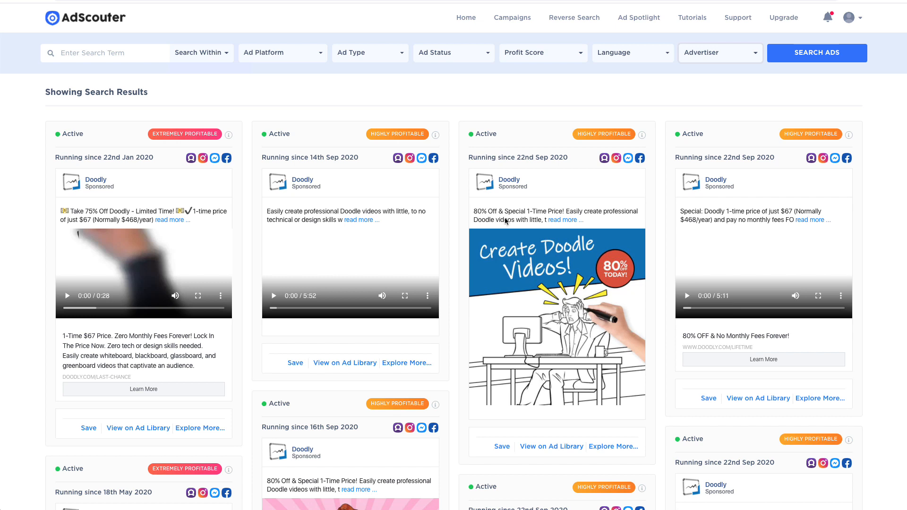
mouse_move(71, 183)
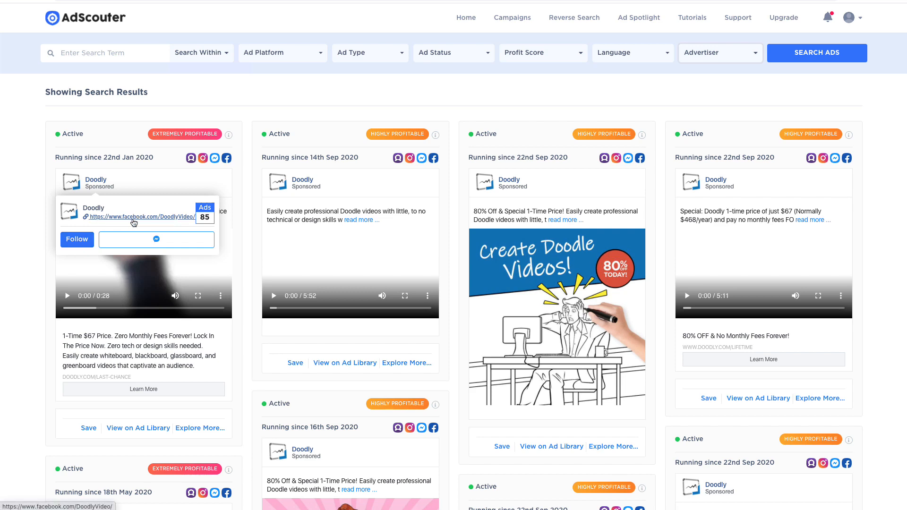
scroll(28, 216, "down", 1)
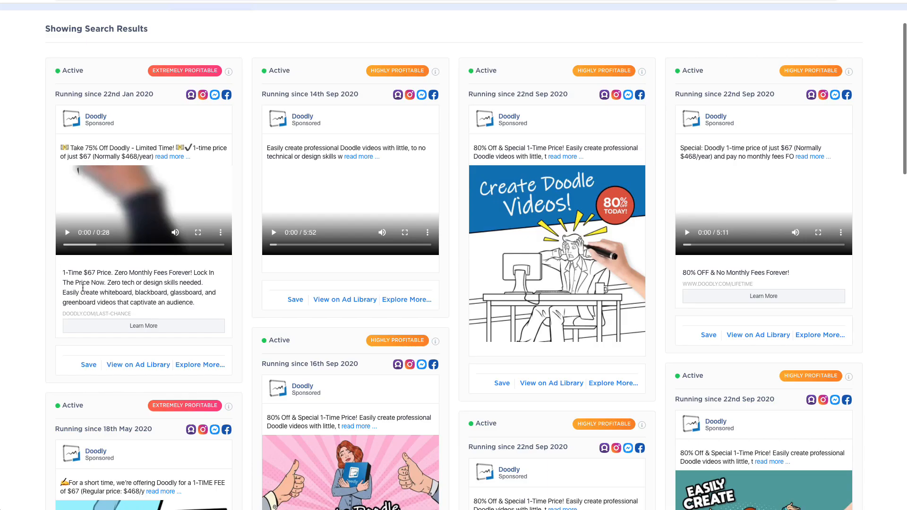
- Expand the first Doodly ad's full text and copy it
left_click(170, 156)
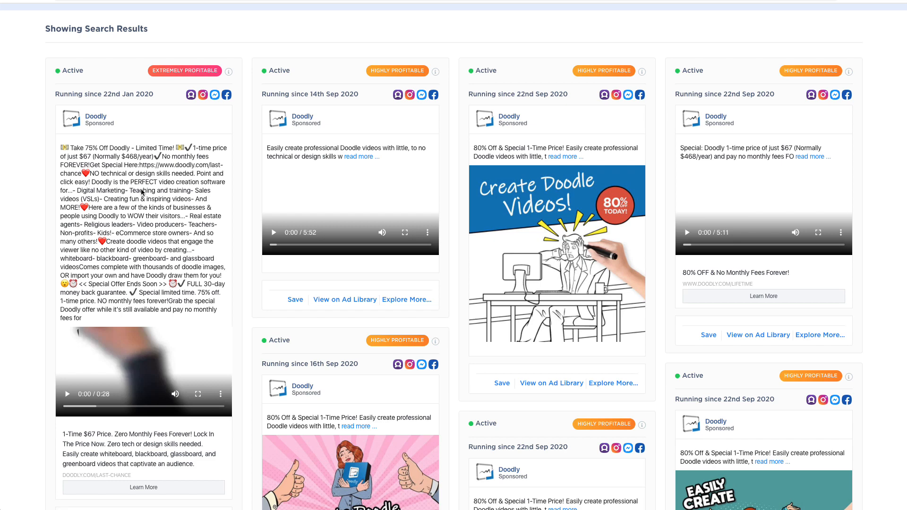
scroll(139, 239, "down", 1)
left_click_drag(138, 238, 61, 51)
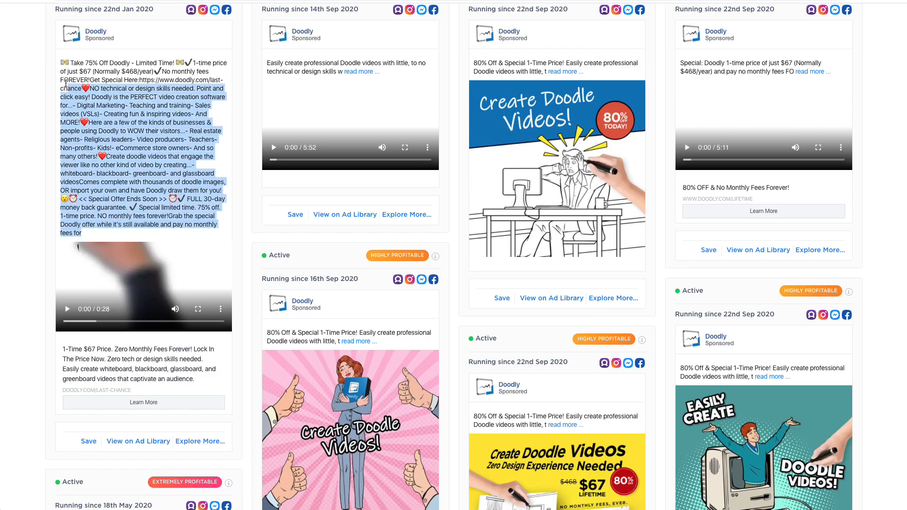
right_click(80, 80)
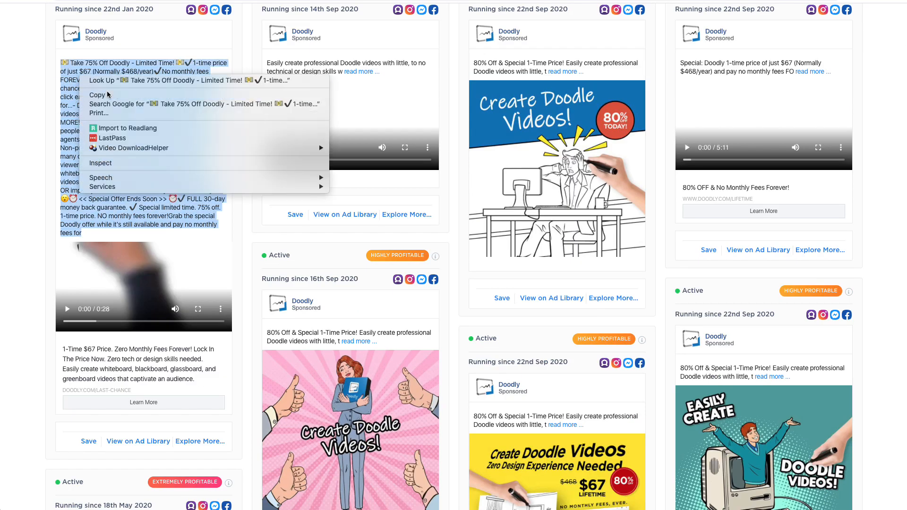
left_click(108, 94)
scroll(142, 213, "down", 3)
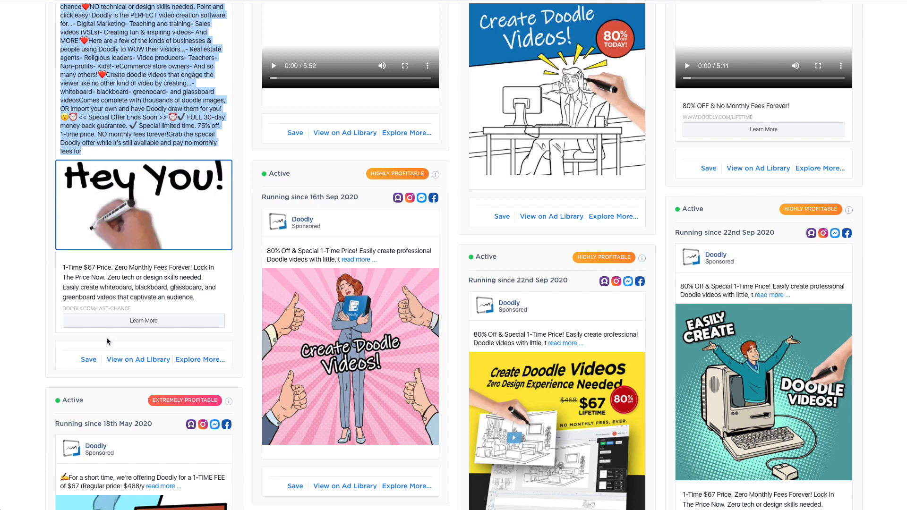
mouse_move(144, 205)
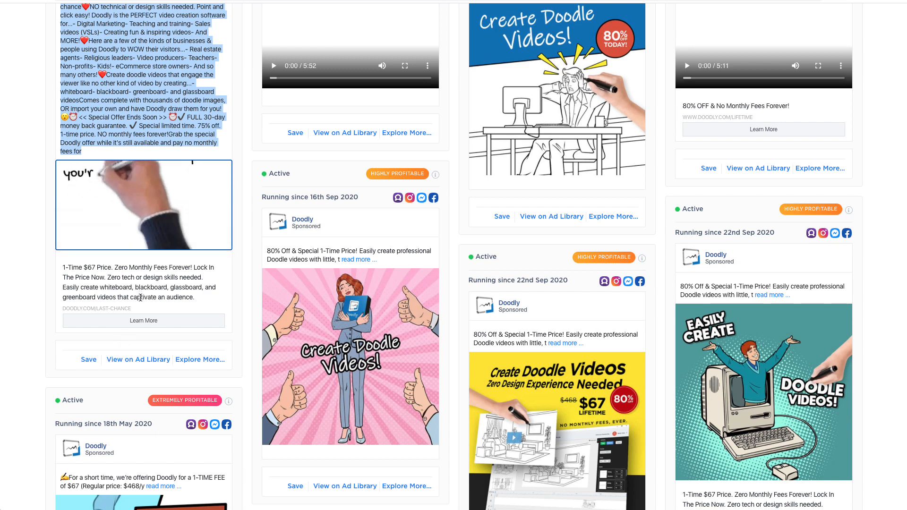
- Download the first Doodly ad's video
left_click(221, 226)
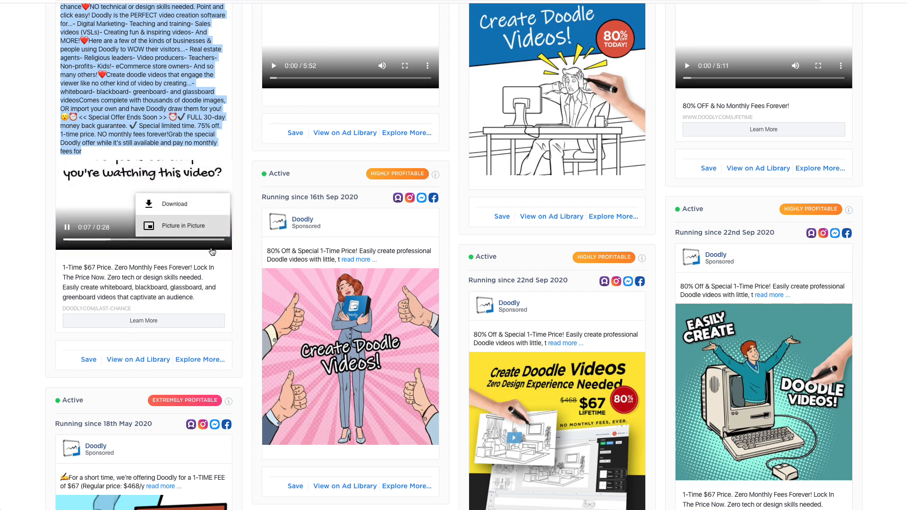
left_click(174, 204)
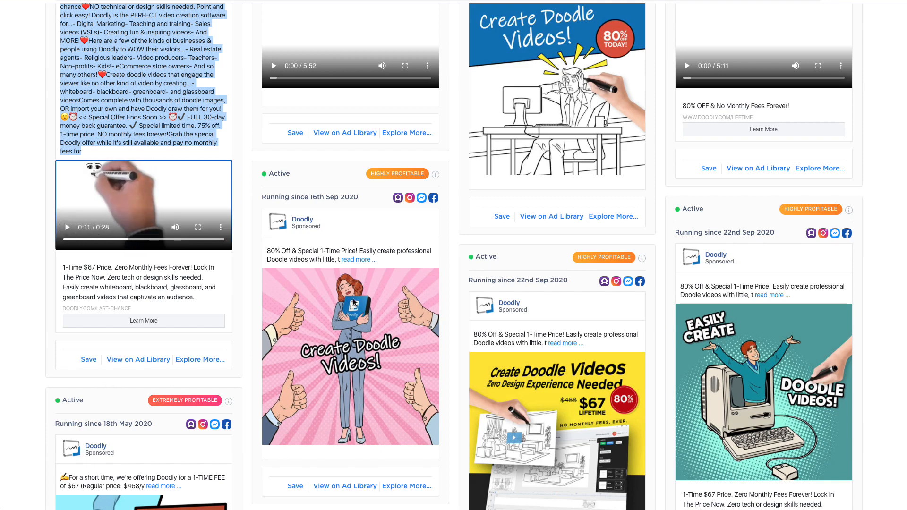
scroll(354, 304, "down", 3)
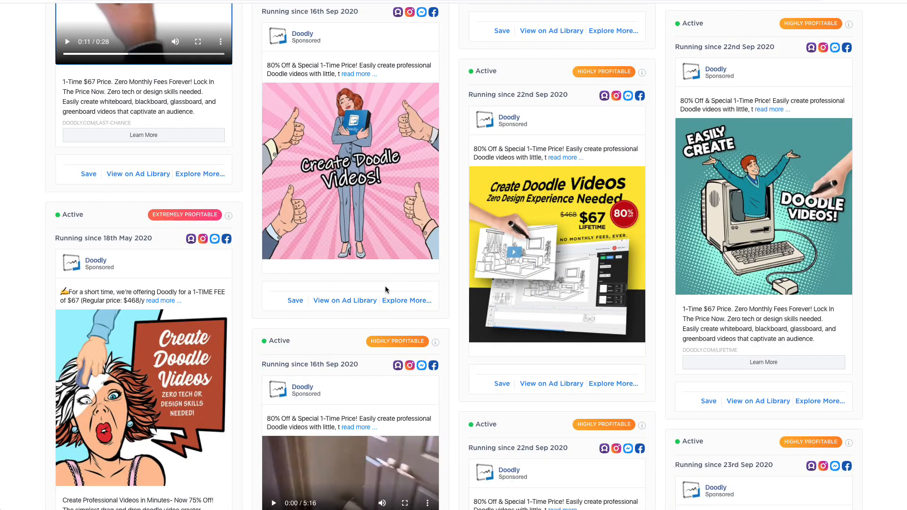
scroll(191, 162, "up", 3)
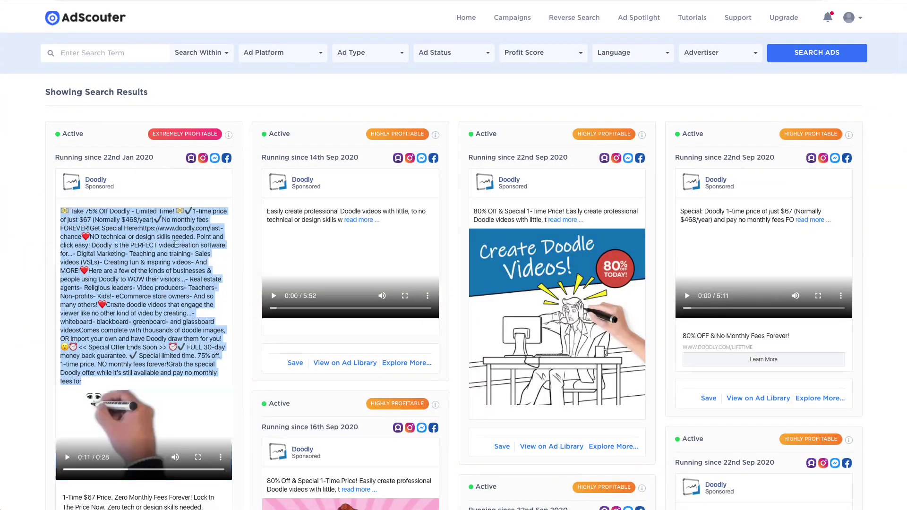
left_click(169, 302)
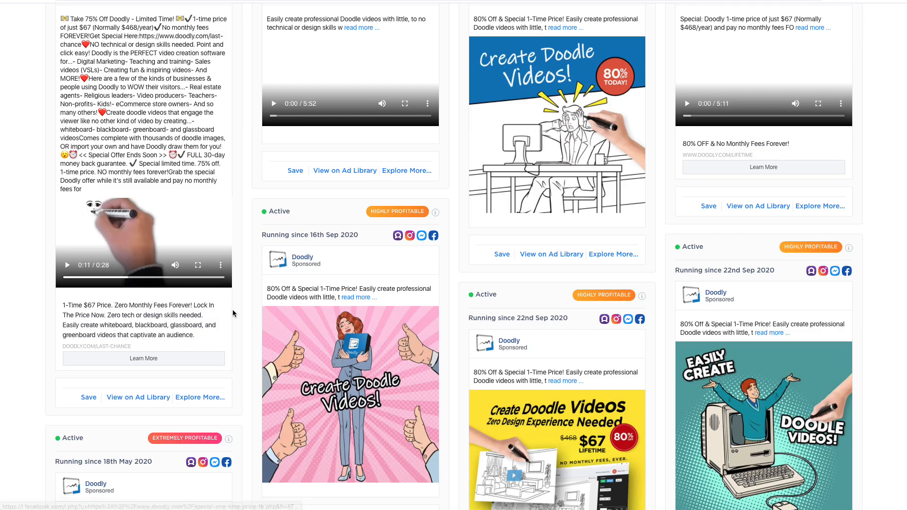
scroll(234, 314, "down", 1)
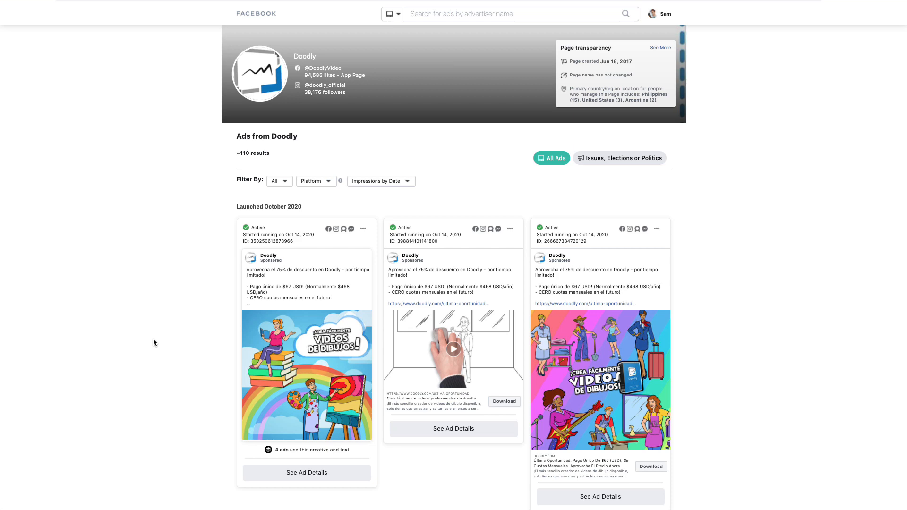
scroll(800, 335, "down", 10)
scroll(799, 335, "up", 6)
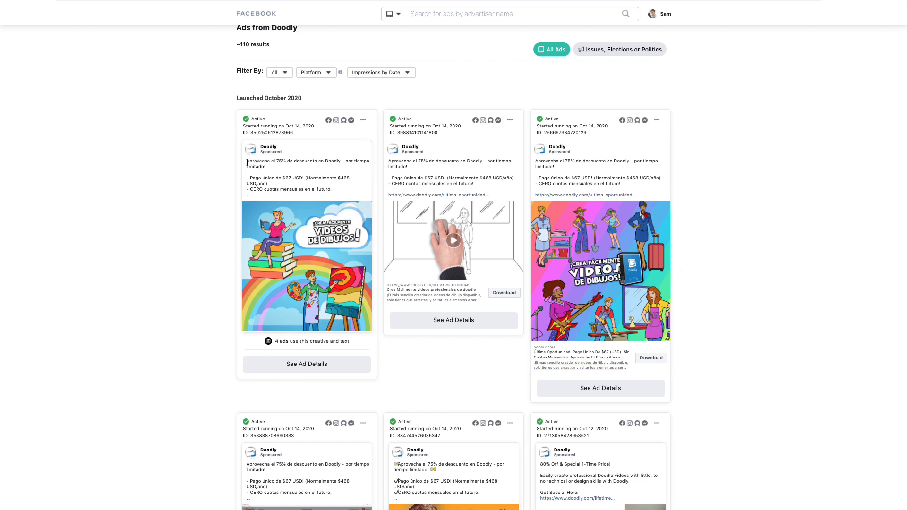
- Expand the complete text of the first Doodly ad in Facebook Ad Library
left_click_drag(246, 159, 323, 186)
left_click(323, 185)
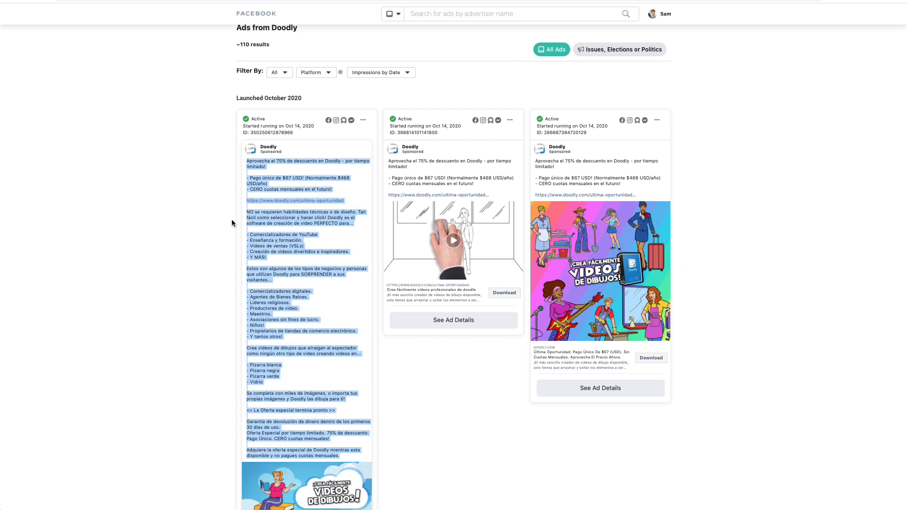
left_click(260, 235)
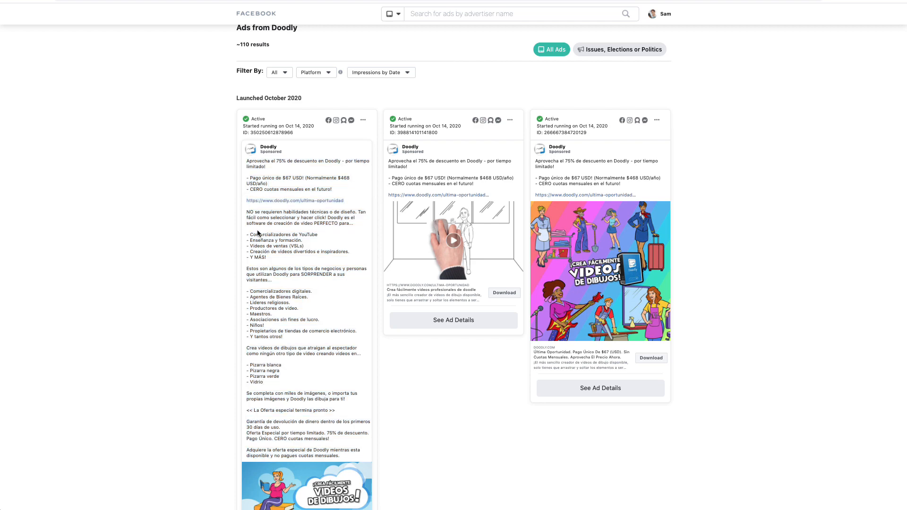
scroll(188, 251, "down", 5)
scroll(155, 251, "down", 5)
scroll(154, 245, "down", 5)
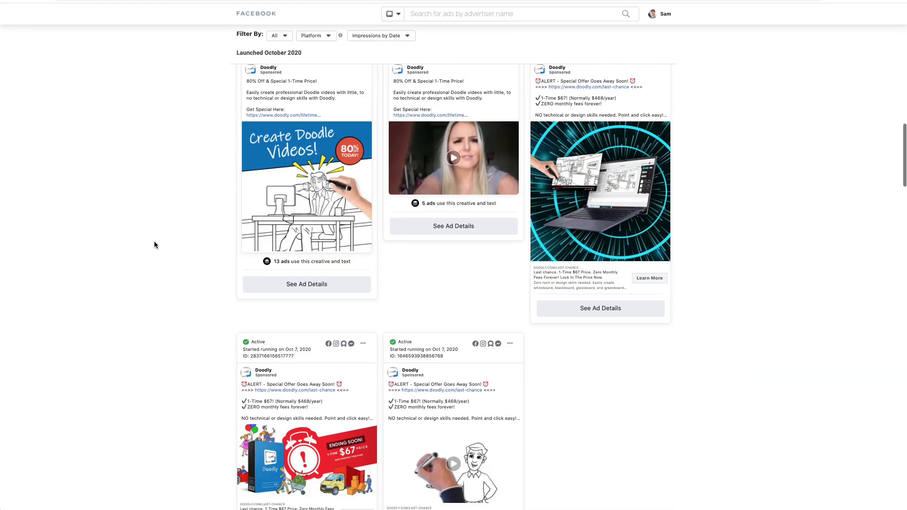
scroll(166, 237, "up", 9)
scroll(170, 231, "up", 6)
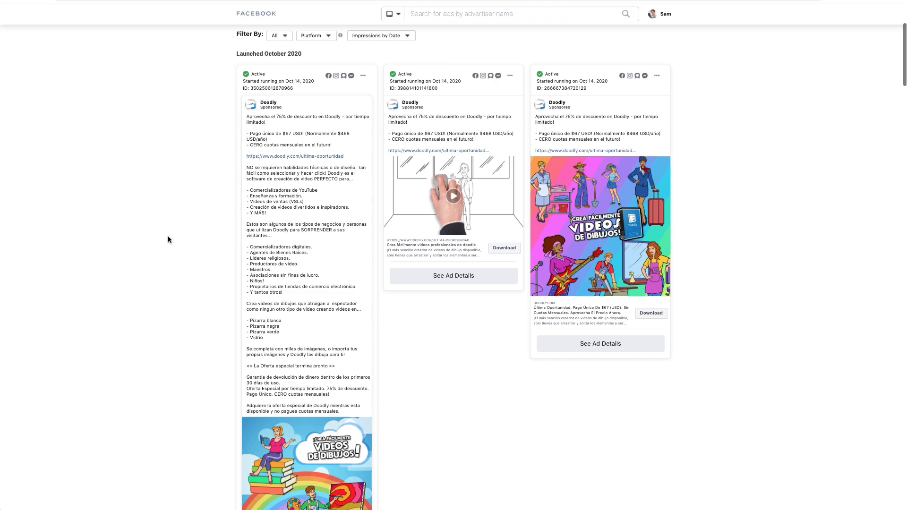
scroll(170, 245, "down", 3)
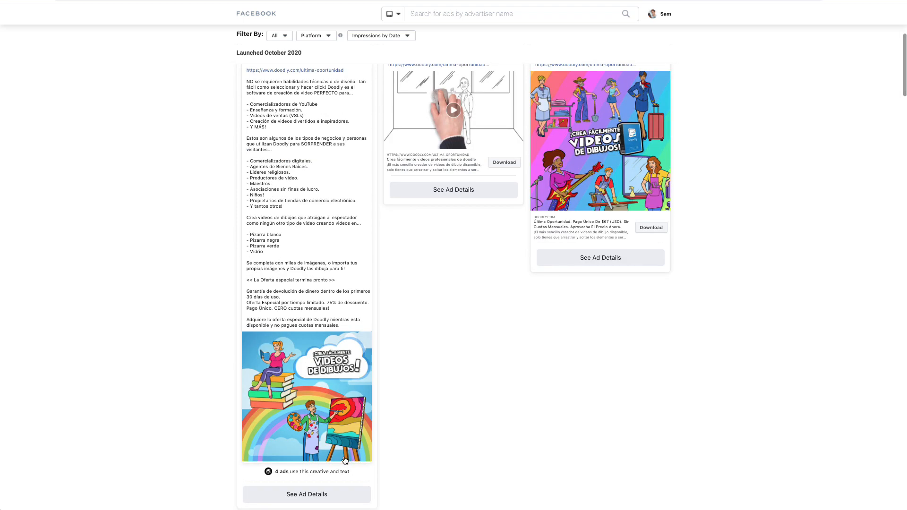
scroll(332, 394, "down", 10)
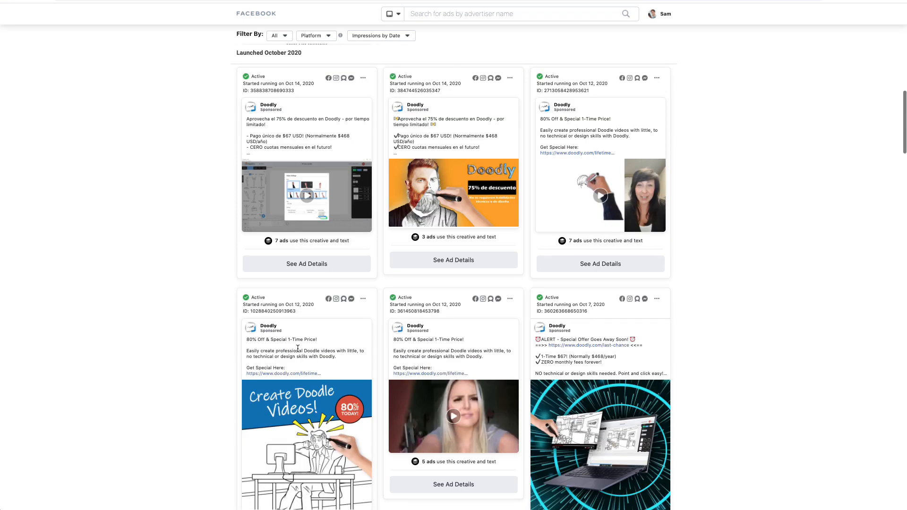
scroll(297, 347, "down", 10)
scroll(302, 346, "up", 8)
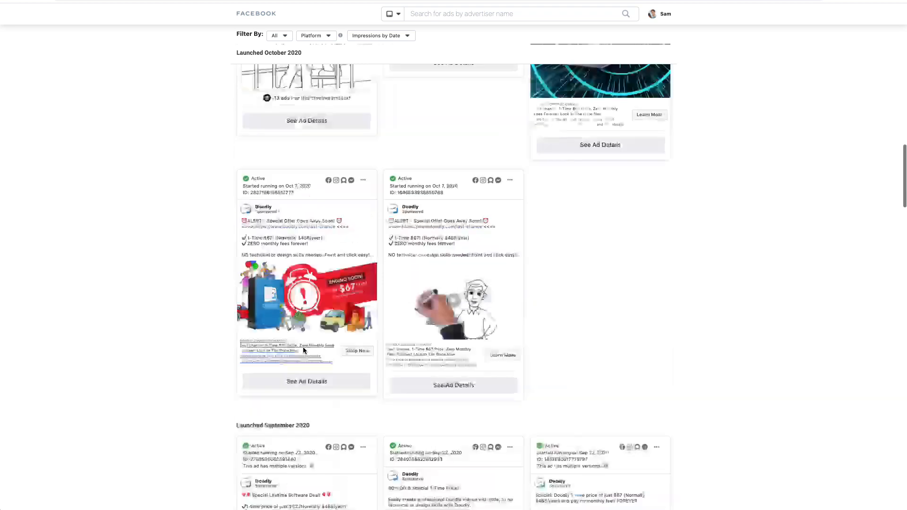
scroll(302, 346, "up", 8)
scroll(311, 347, "up", 5)
scroll(318, 345, "up", 3)
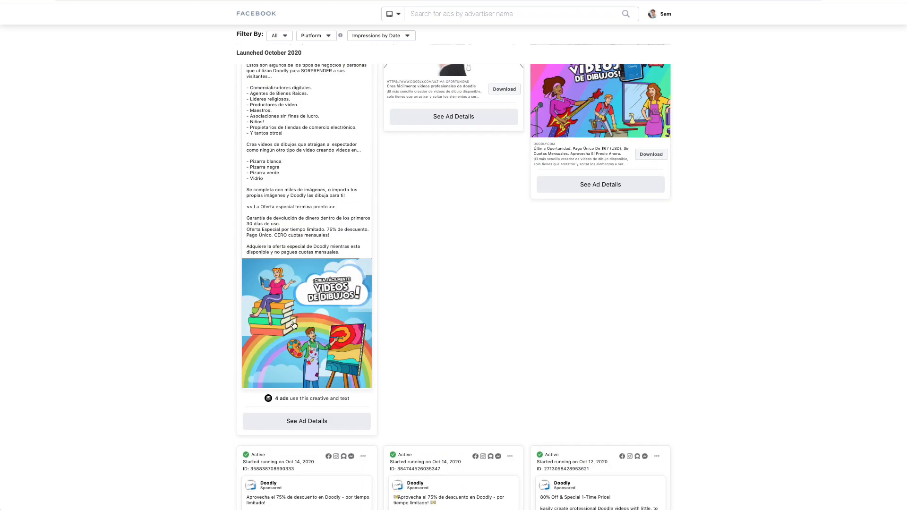
scroll(322, 305, "up", 7)
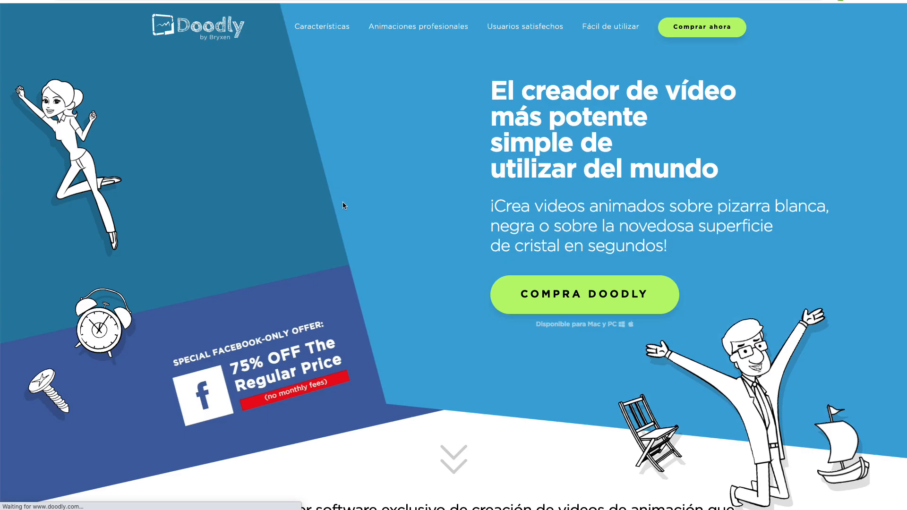
scroll(442, 270, "down", 6)
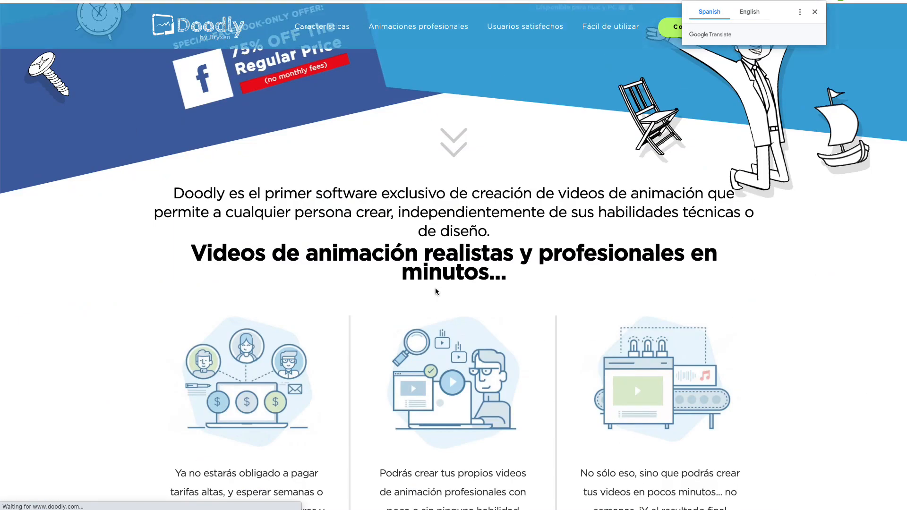
scroll(458, 282, "down", 6)
scroll(458, 282, "down", 6)
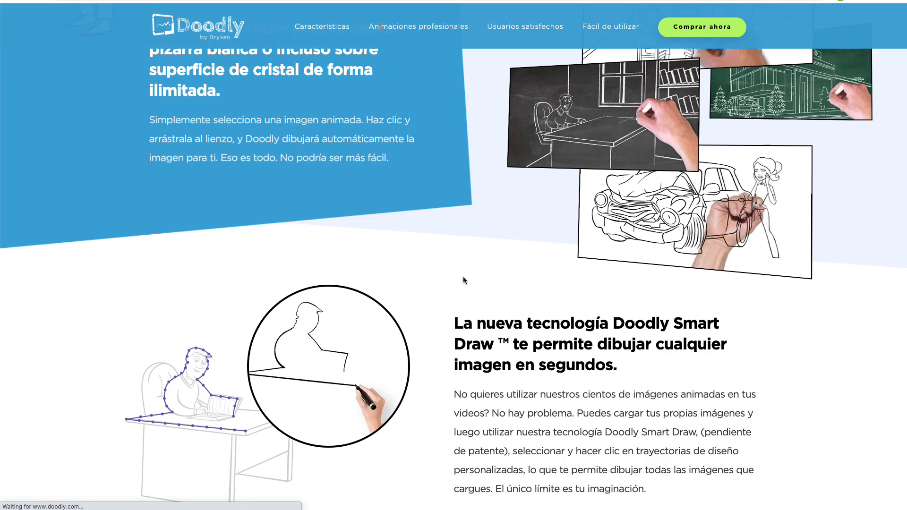
scroll(463, 277, "down", 6)
scroll(453, 282, "down", 6)
scroll(461, 274, "down", 2)
scroll(463, 278, "down", 6)
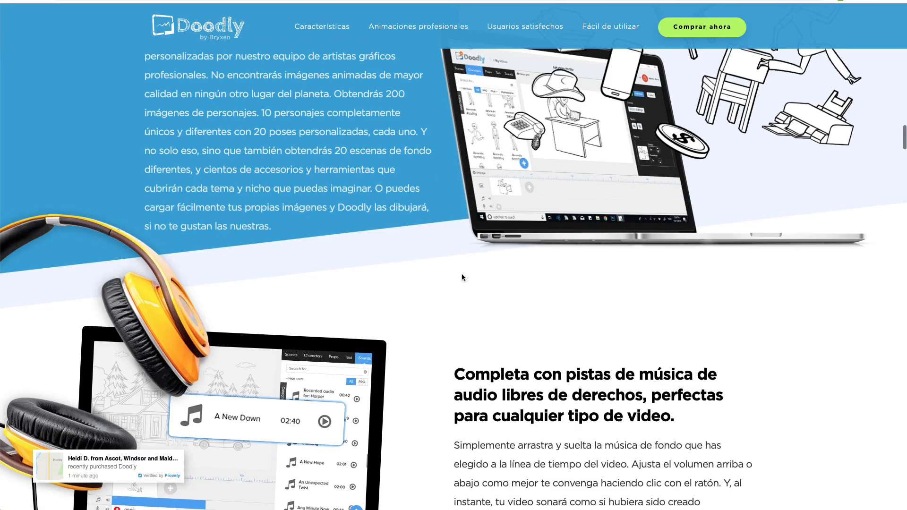
scroll(461, 274, "down", 6)
scroll(451, 277, "down", 6)
scroll(445, 279, "down", 6)
scroll(445, 279, "down", 6)
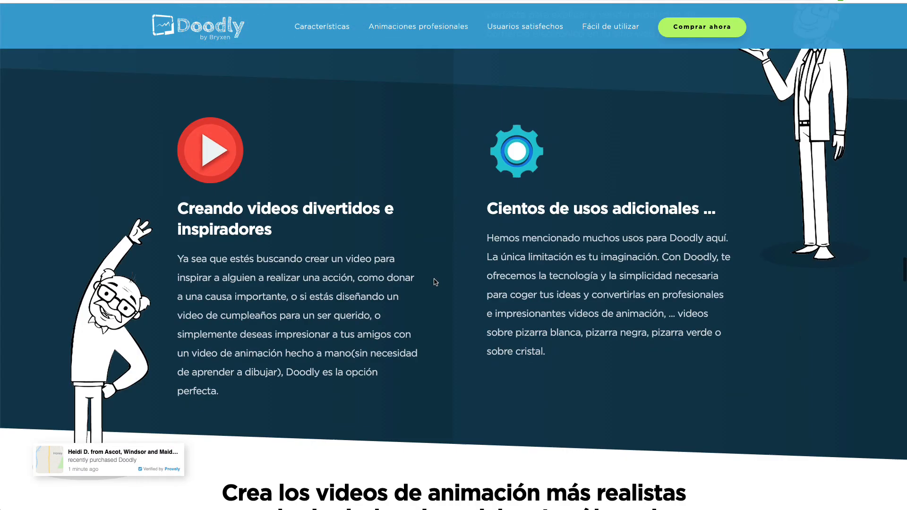
scroll(445, 278, "down", 6)
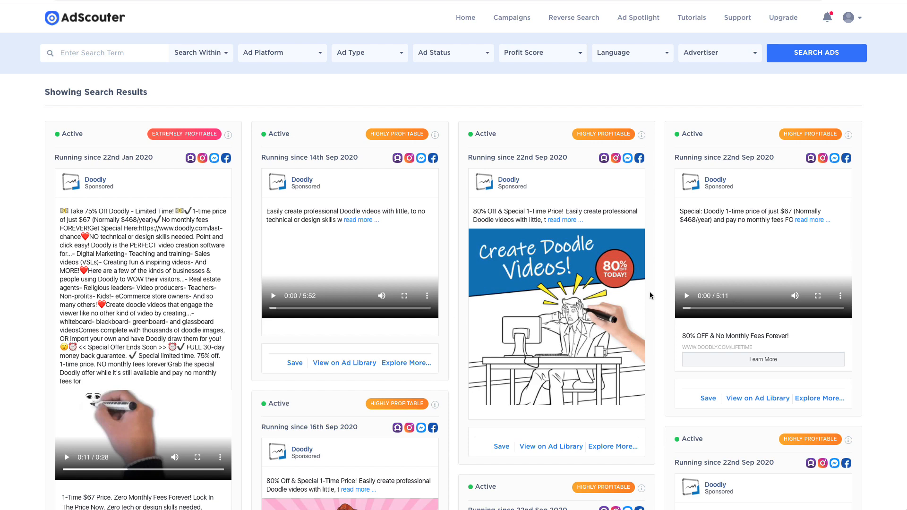
scroll(649, 296, "down", 5)
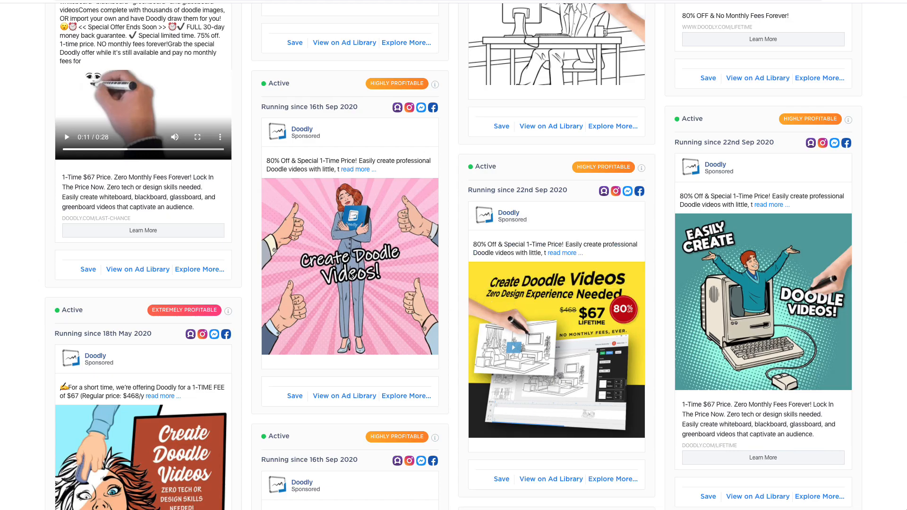
scroll(354, 277, "down", 3)
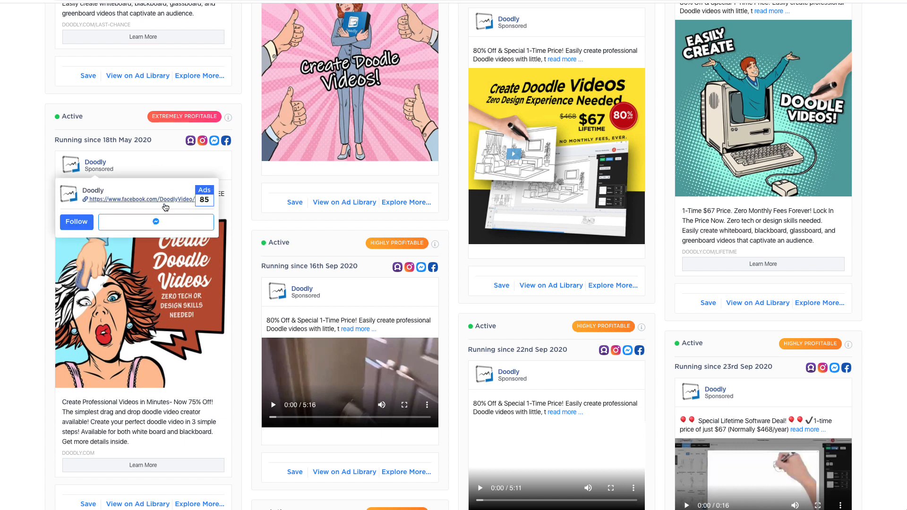
- Expand the 18 May 2020 Doodly ad and highlight its $67 vs $468 price phrases and landing page link
left_click(160, 202)
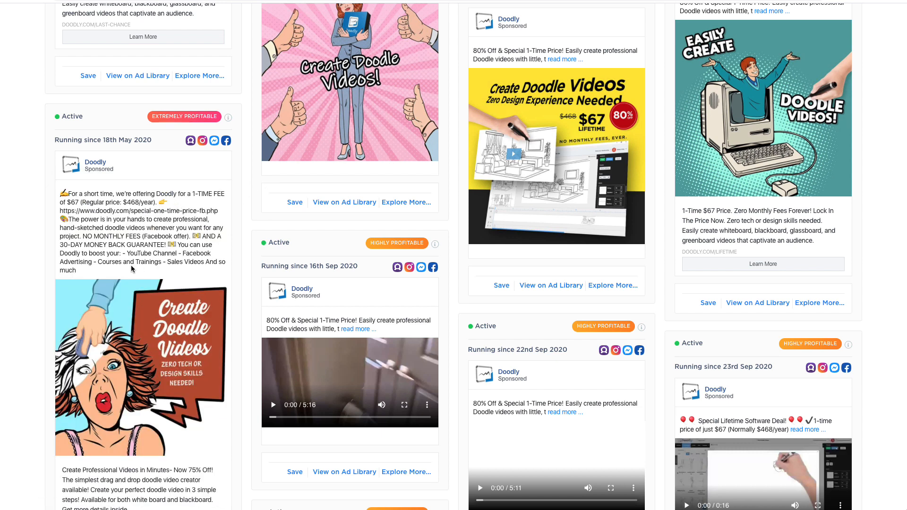
left_click_drag(127, 274, 62, 191)
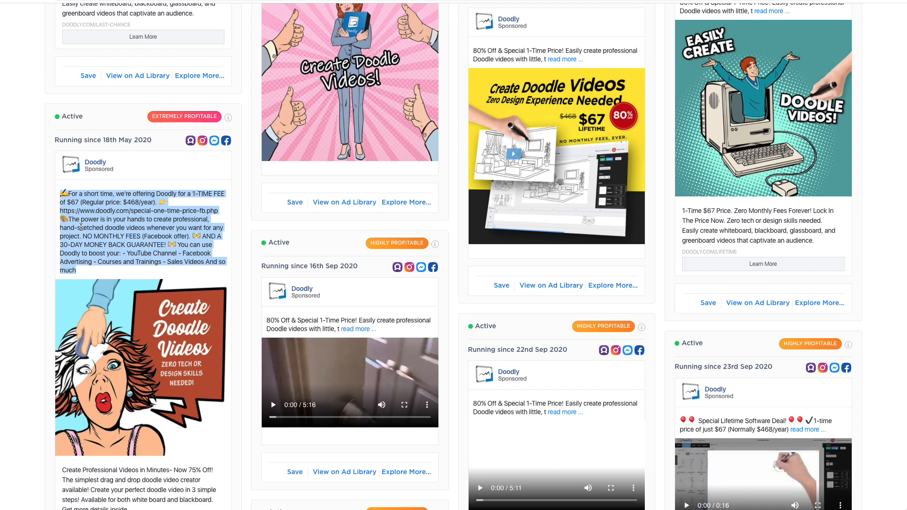
left_click(157, 205)
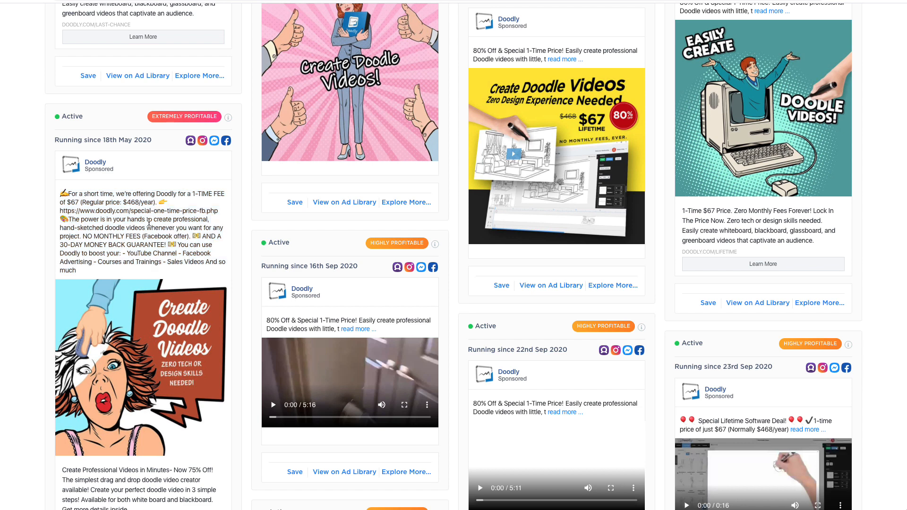
left_click_drag(68, 201, 158, 203)
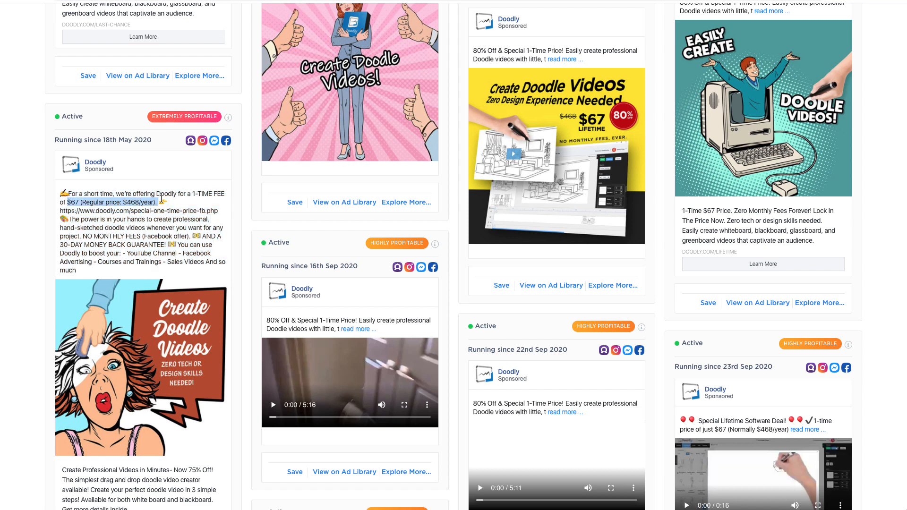
left_click(112, 212)
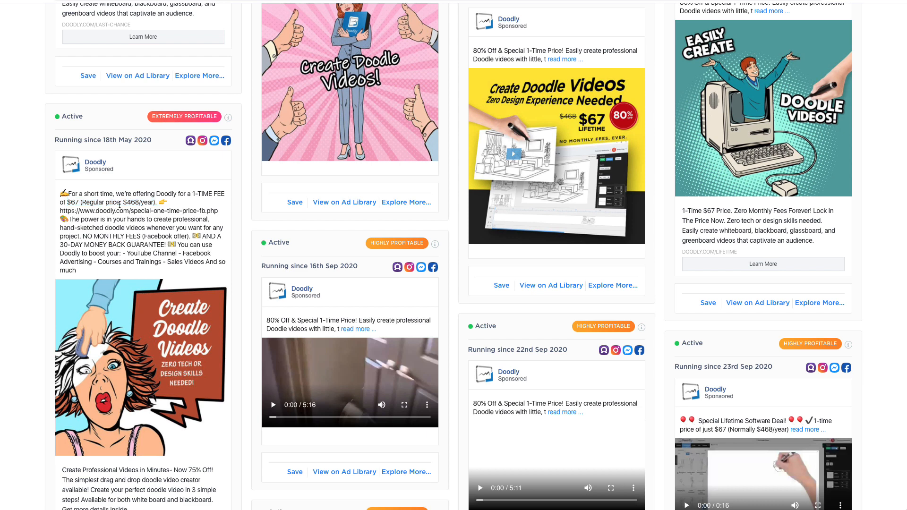
left_click_drag(122, 213, 140, 202)
left_click(136, 205)
left_click_drag(219, 211, 60, 210)
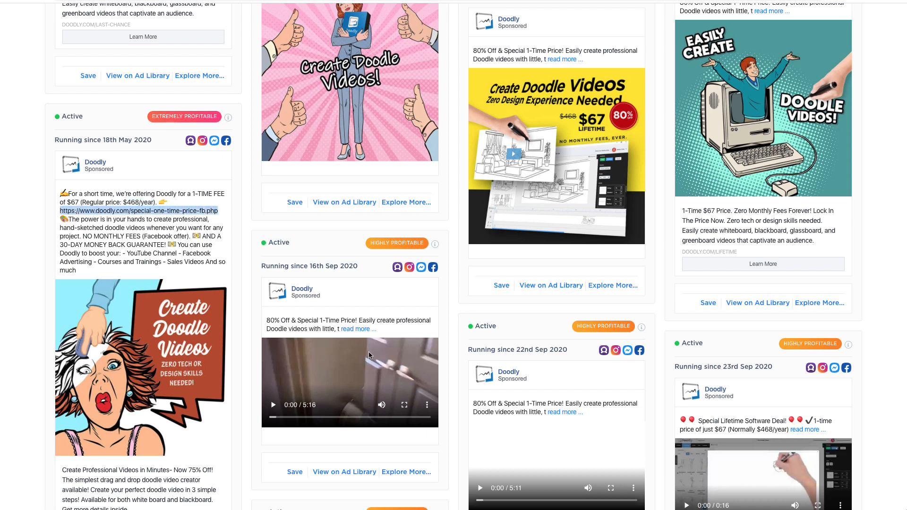
- Expand the full text of the 16 Sep 2020 Doodly ad
left_click(354, 329)
scroll(365, 334, "down", 1)
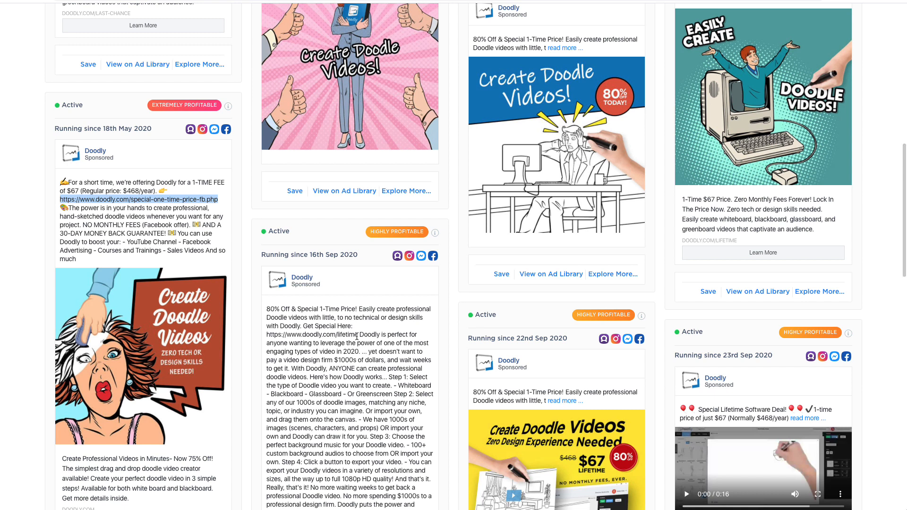
double_click(356, 336)
left_click_drag(357, 336, 267, 336)
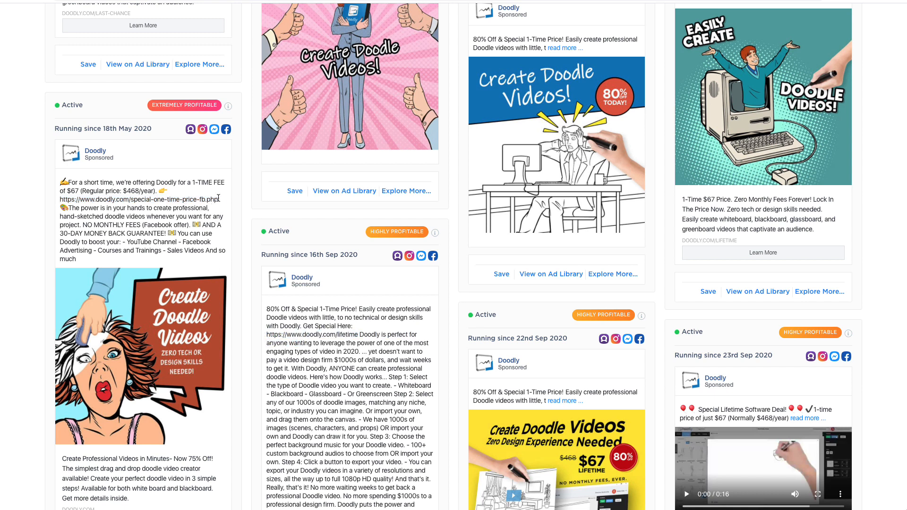
left_click_drag(219, 199, 62, 200)
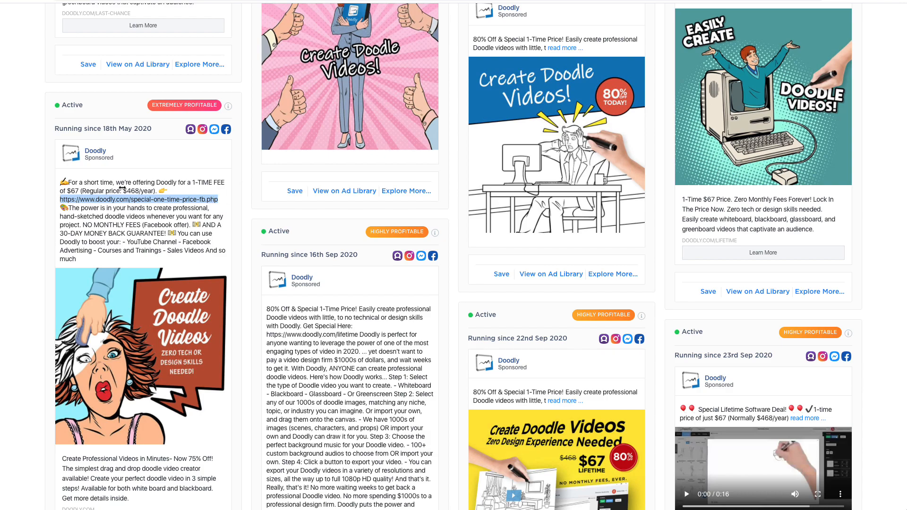
mouse_move(302, 277)
scroll(354, 351, "down", 5)
scroll(354, 351, "down", 3)
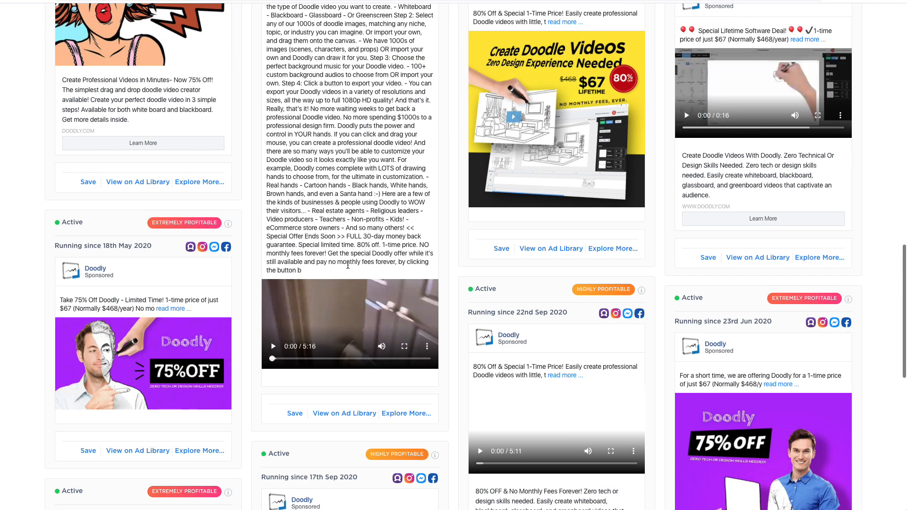
scroll(354, 351, "up", 3)
scroll(354, 350, "up", 3)
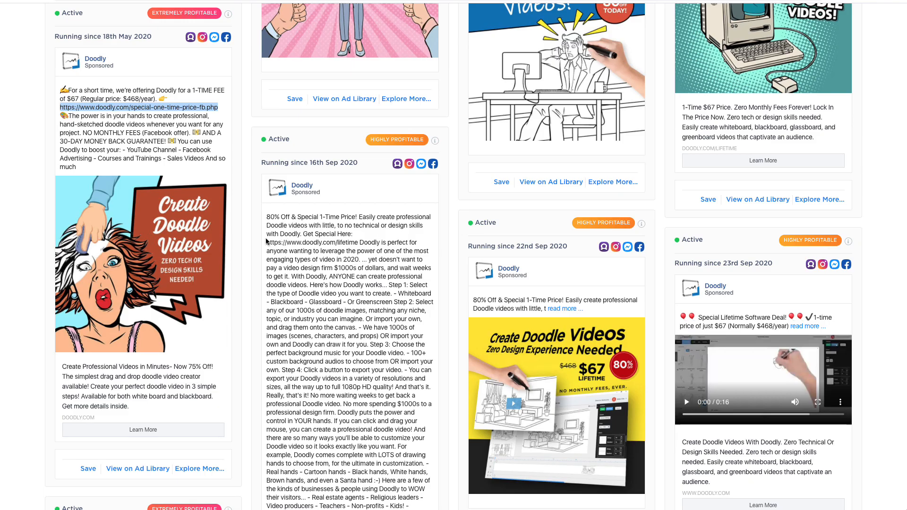
left_click_drag(266, 242, 358, 243)
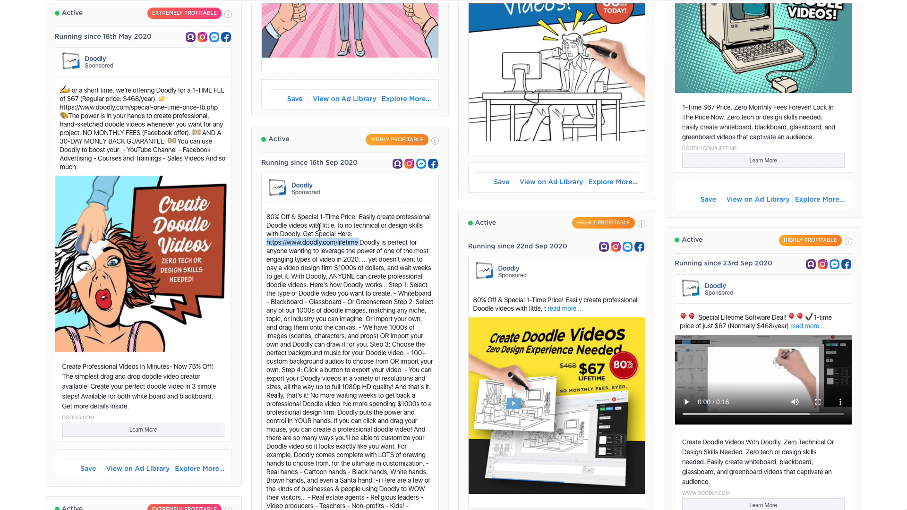
right_click(317, 243)
left_click(333, 263)
scroll(78, 189, "up", 1)
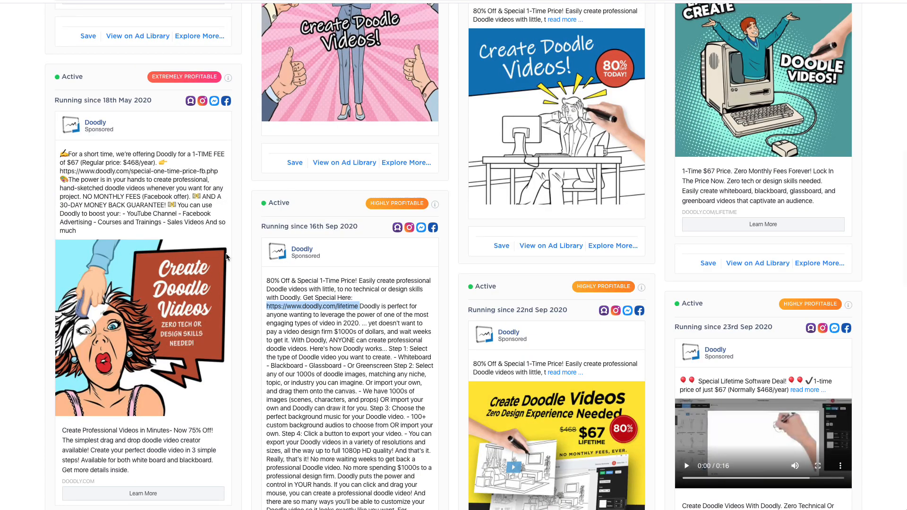
left_click(346, 352)
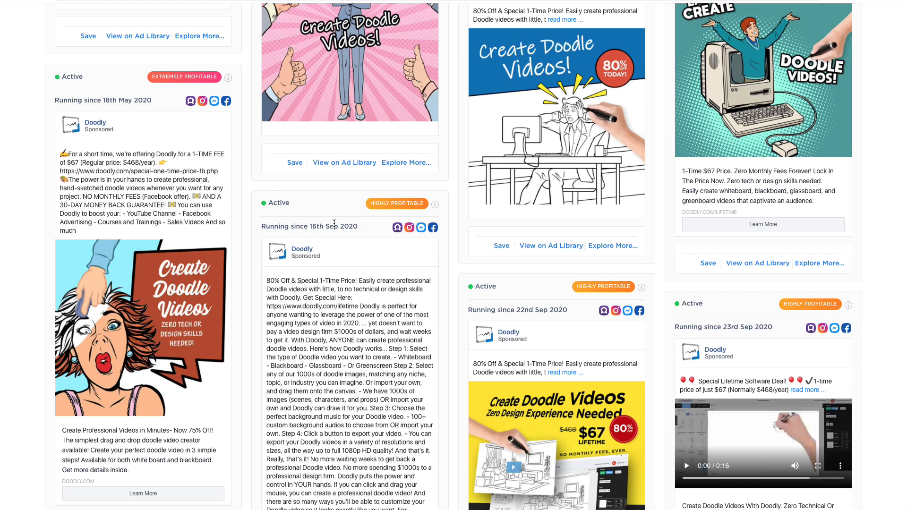
scroll(335, 213, "up", 3)
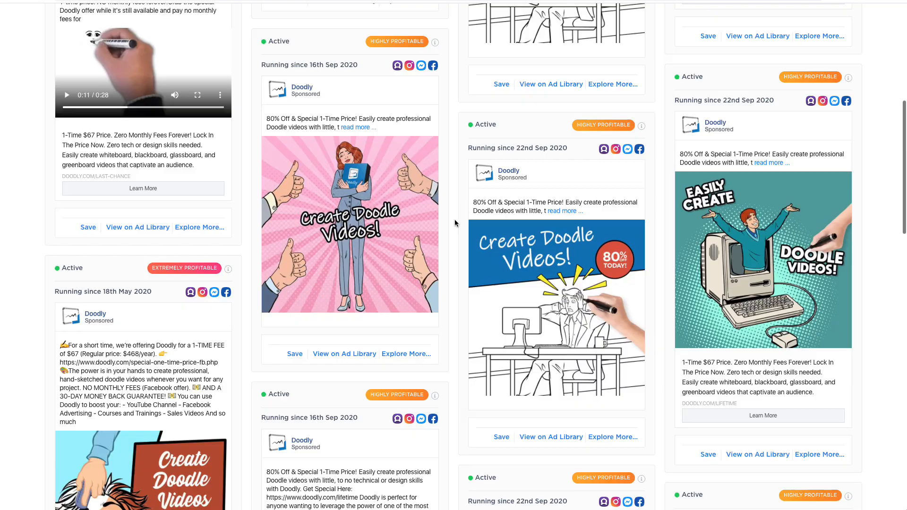
scroll(430, 248, "down", 8)
scroll(429, 246, "down", 5)
scroll(439, 249, "down", 5)
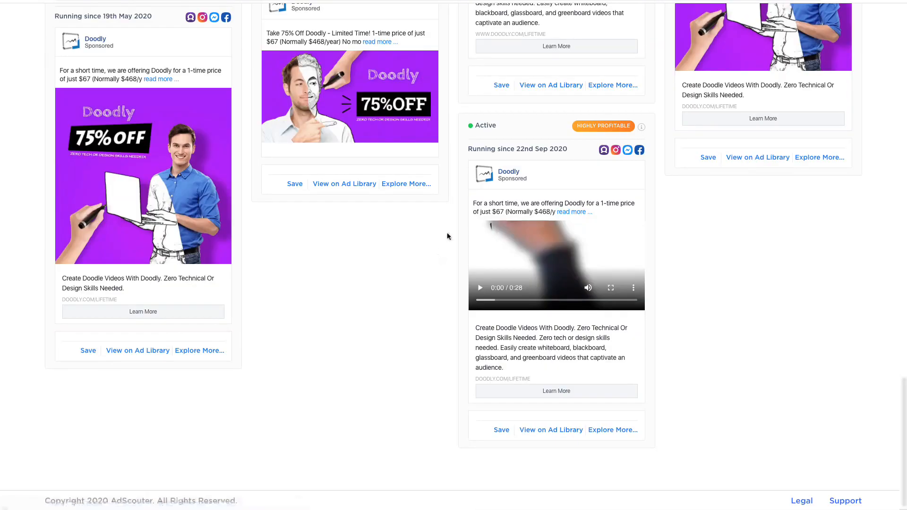
scroll(459, 249, "up", 5)
scroll(459, 252, "down", 5)
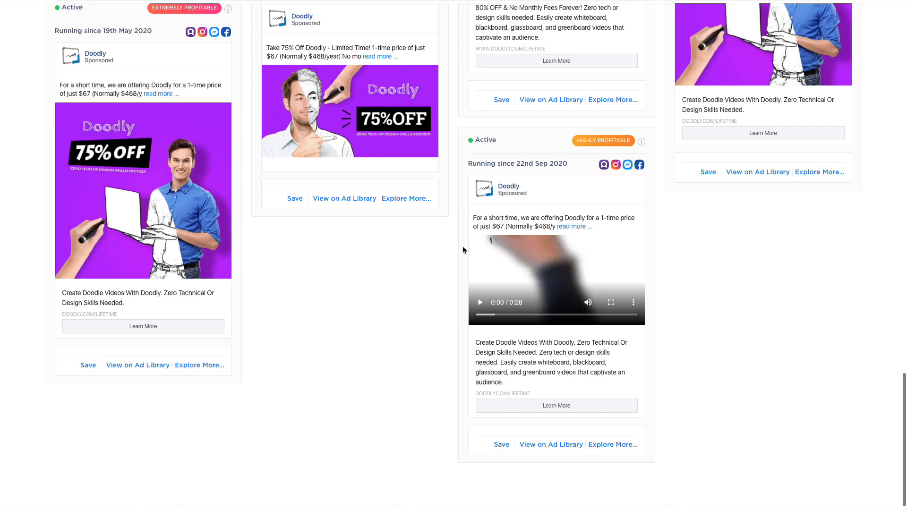
scroll(452, 277, "up", 8)
scroll(440, 300, "up", 8)
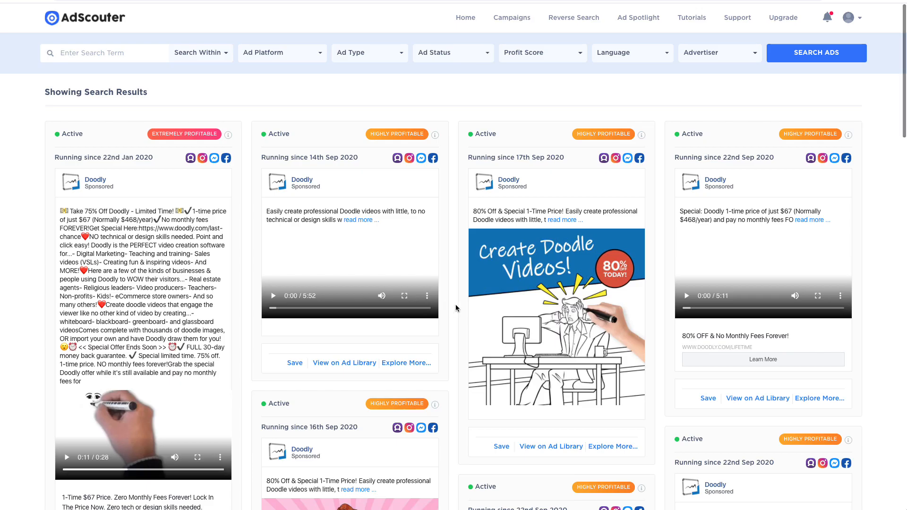